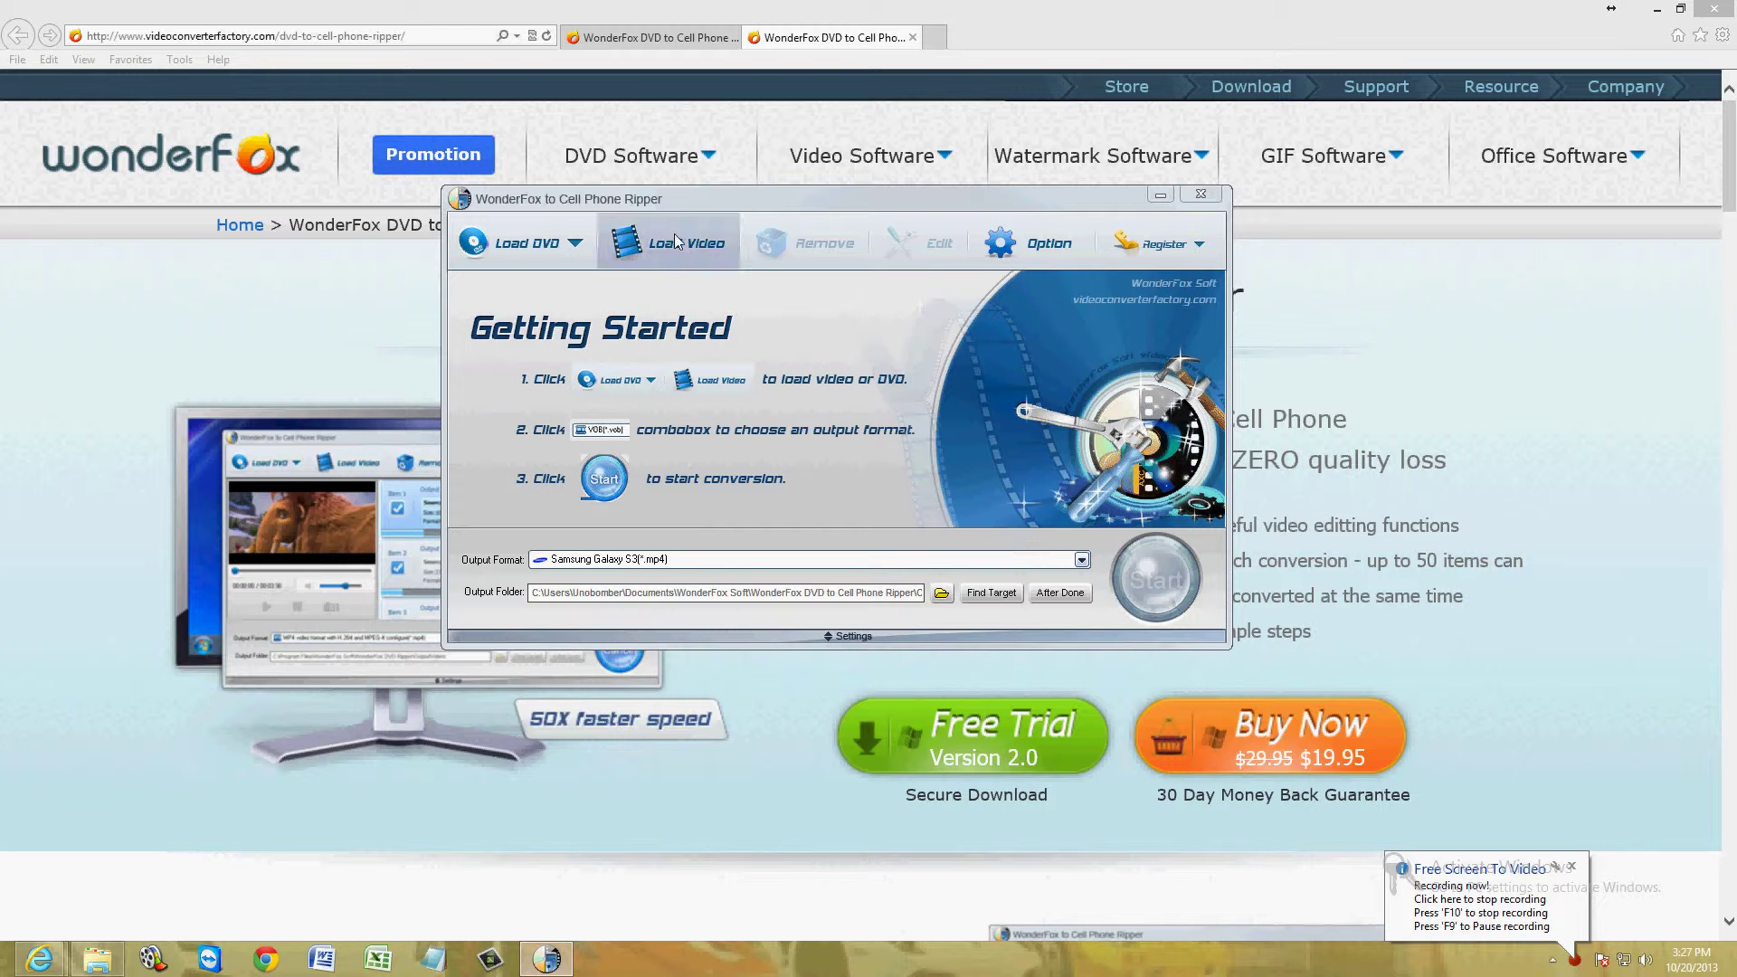
# Restore the ripper window and position it over the product web page
pyautogui.moveTo(653, 240); pyautogui.dragTo(621, 257)
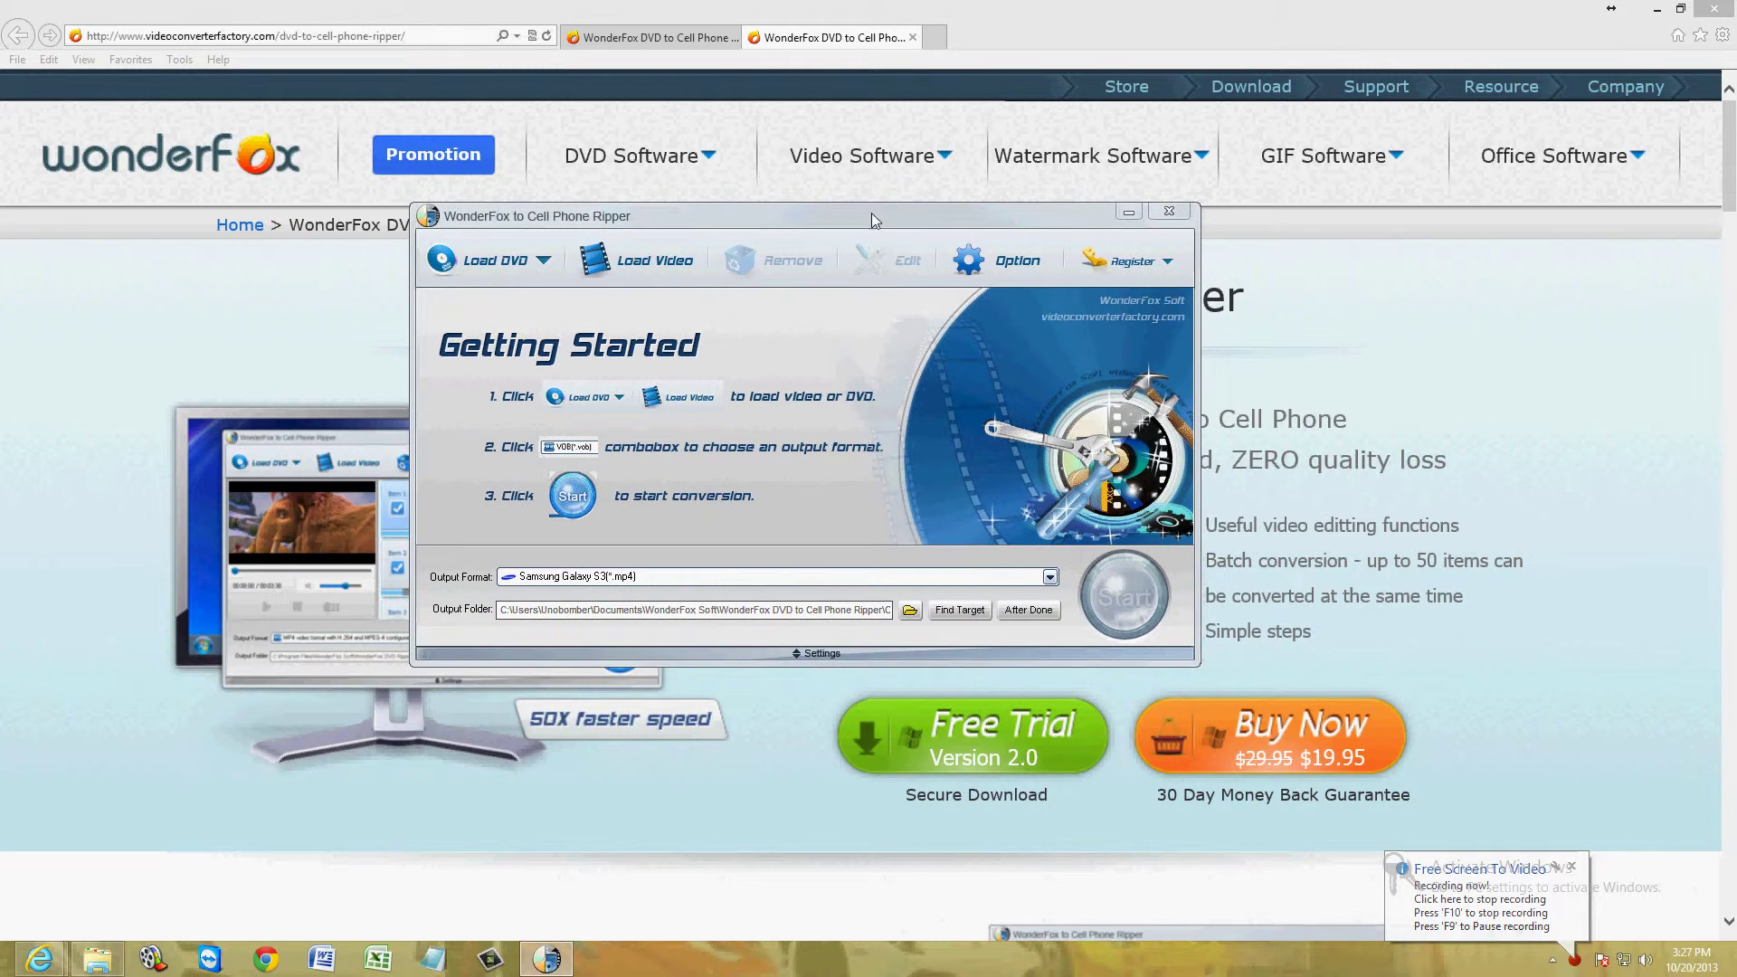
pyautogui.moveTo(871, 214); pyautogui.dragTo(903, 217)
pyautogui.click(1600, 315)
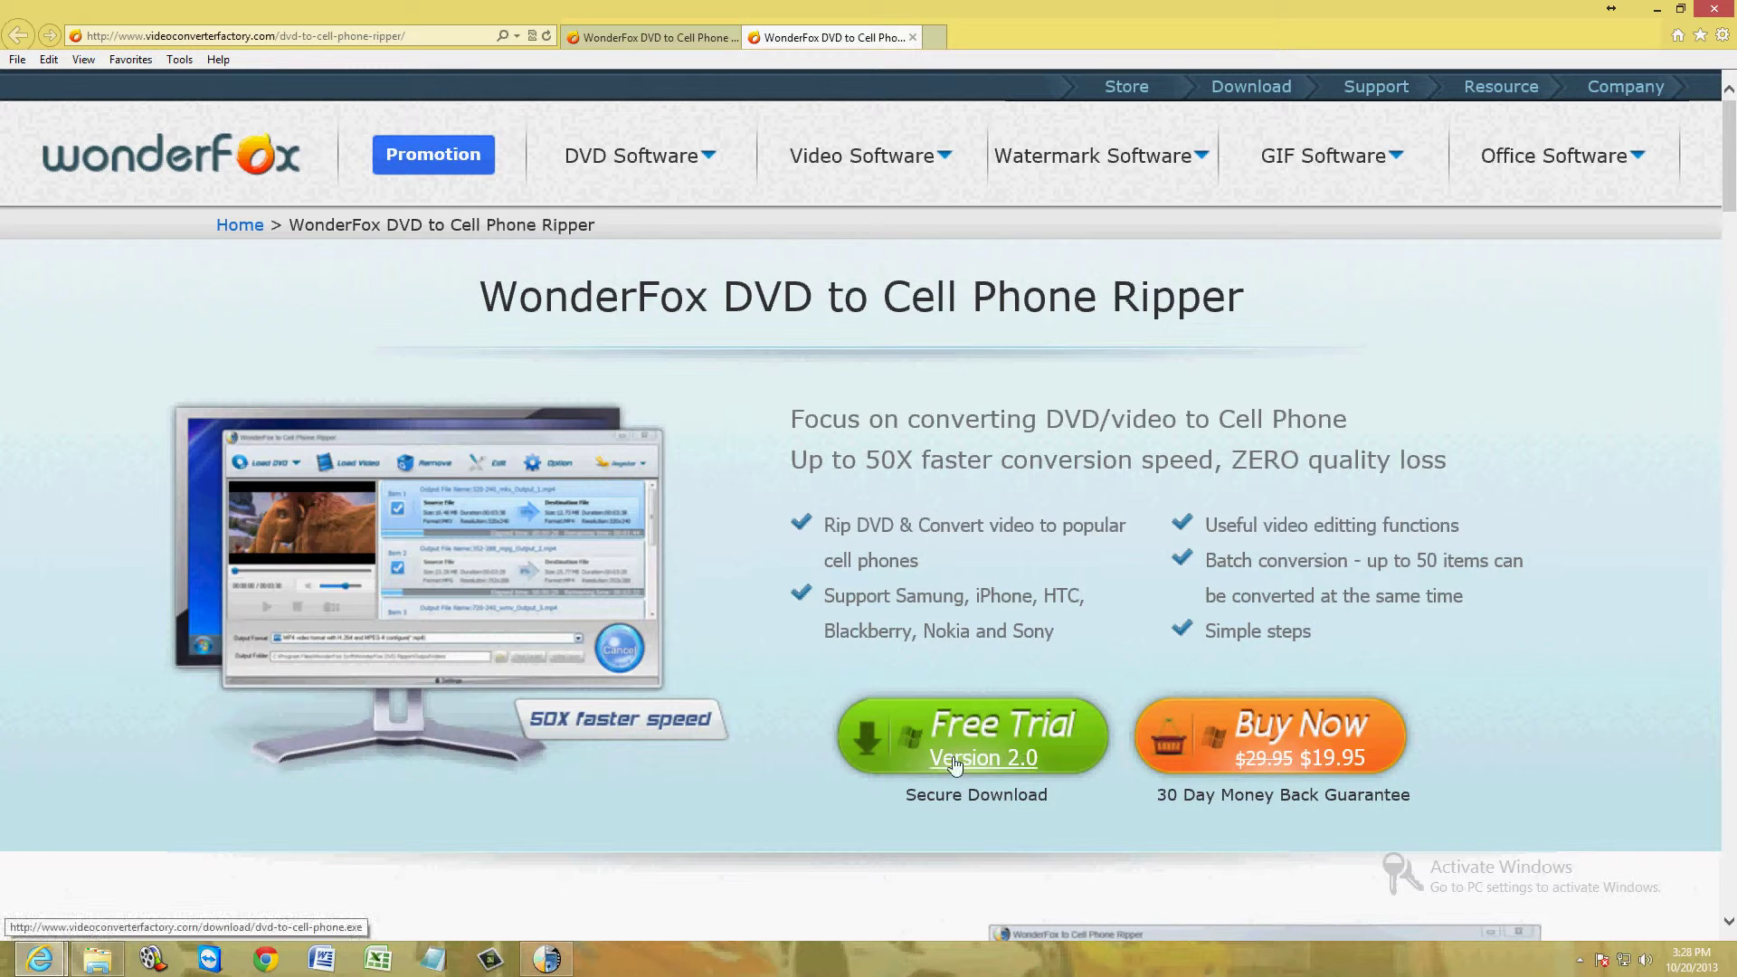
pyautogui.click(553, 966)
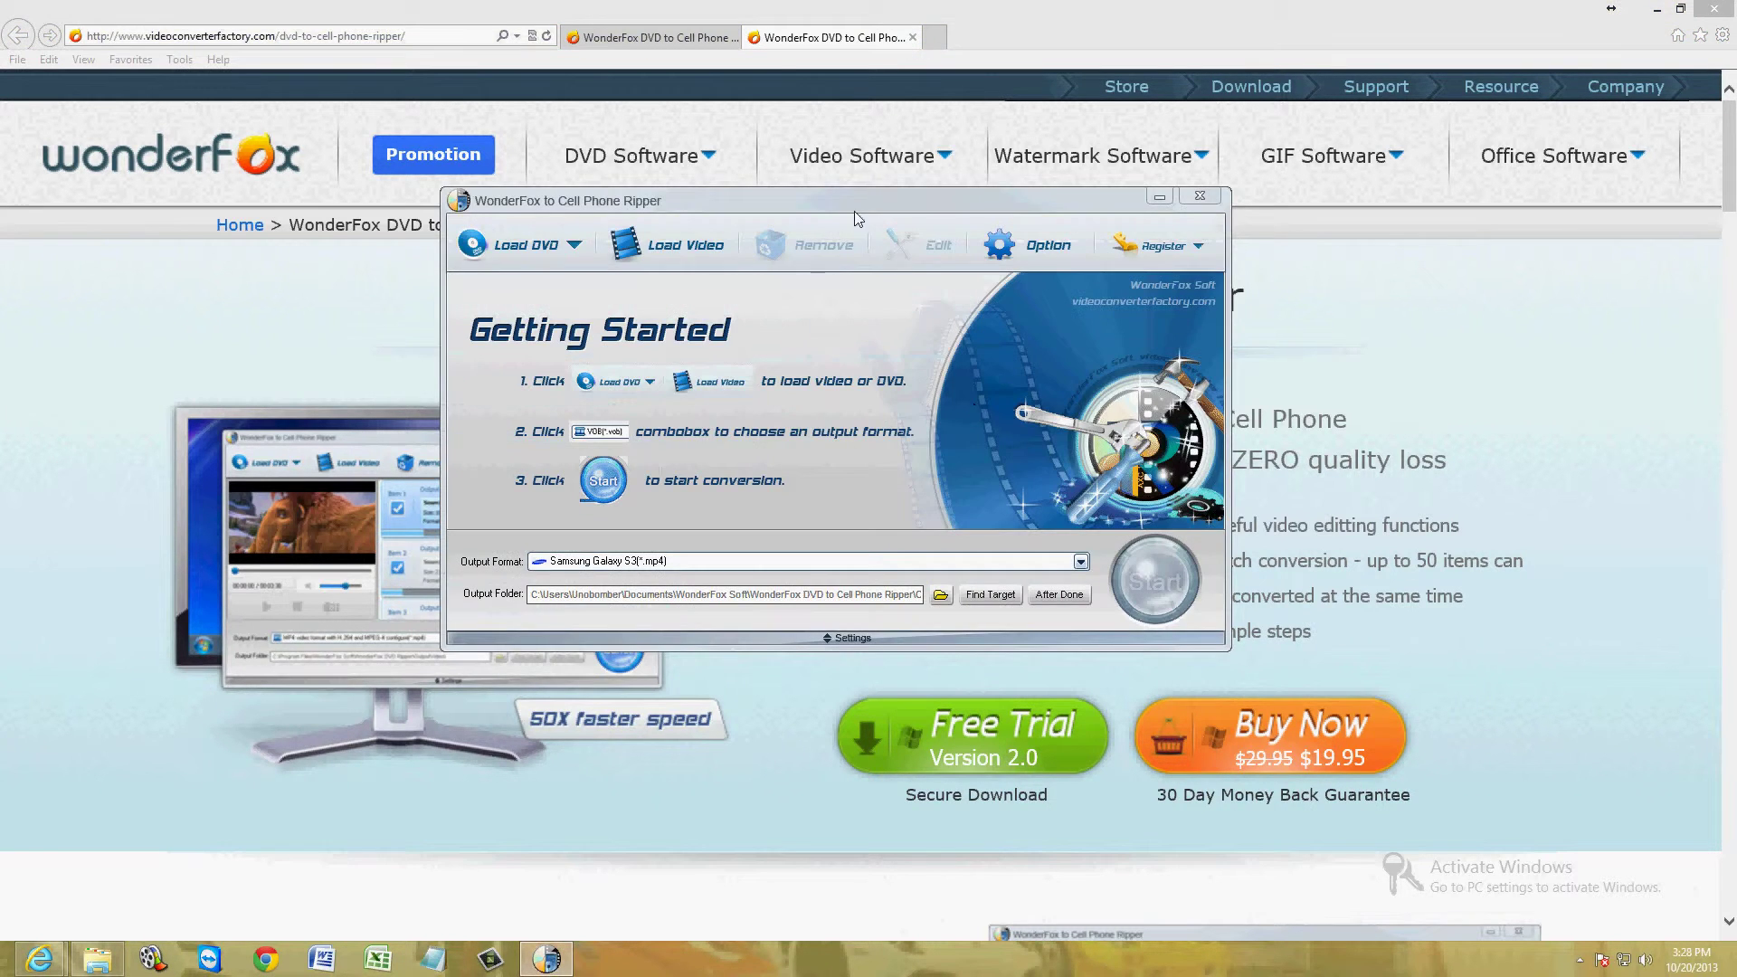
pyautogui.moveTo(854, 210); pyautogui.dragTo(880, 292)
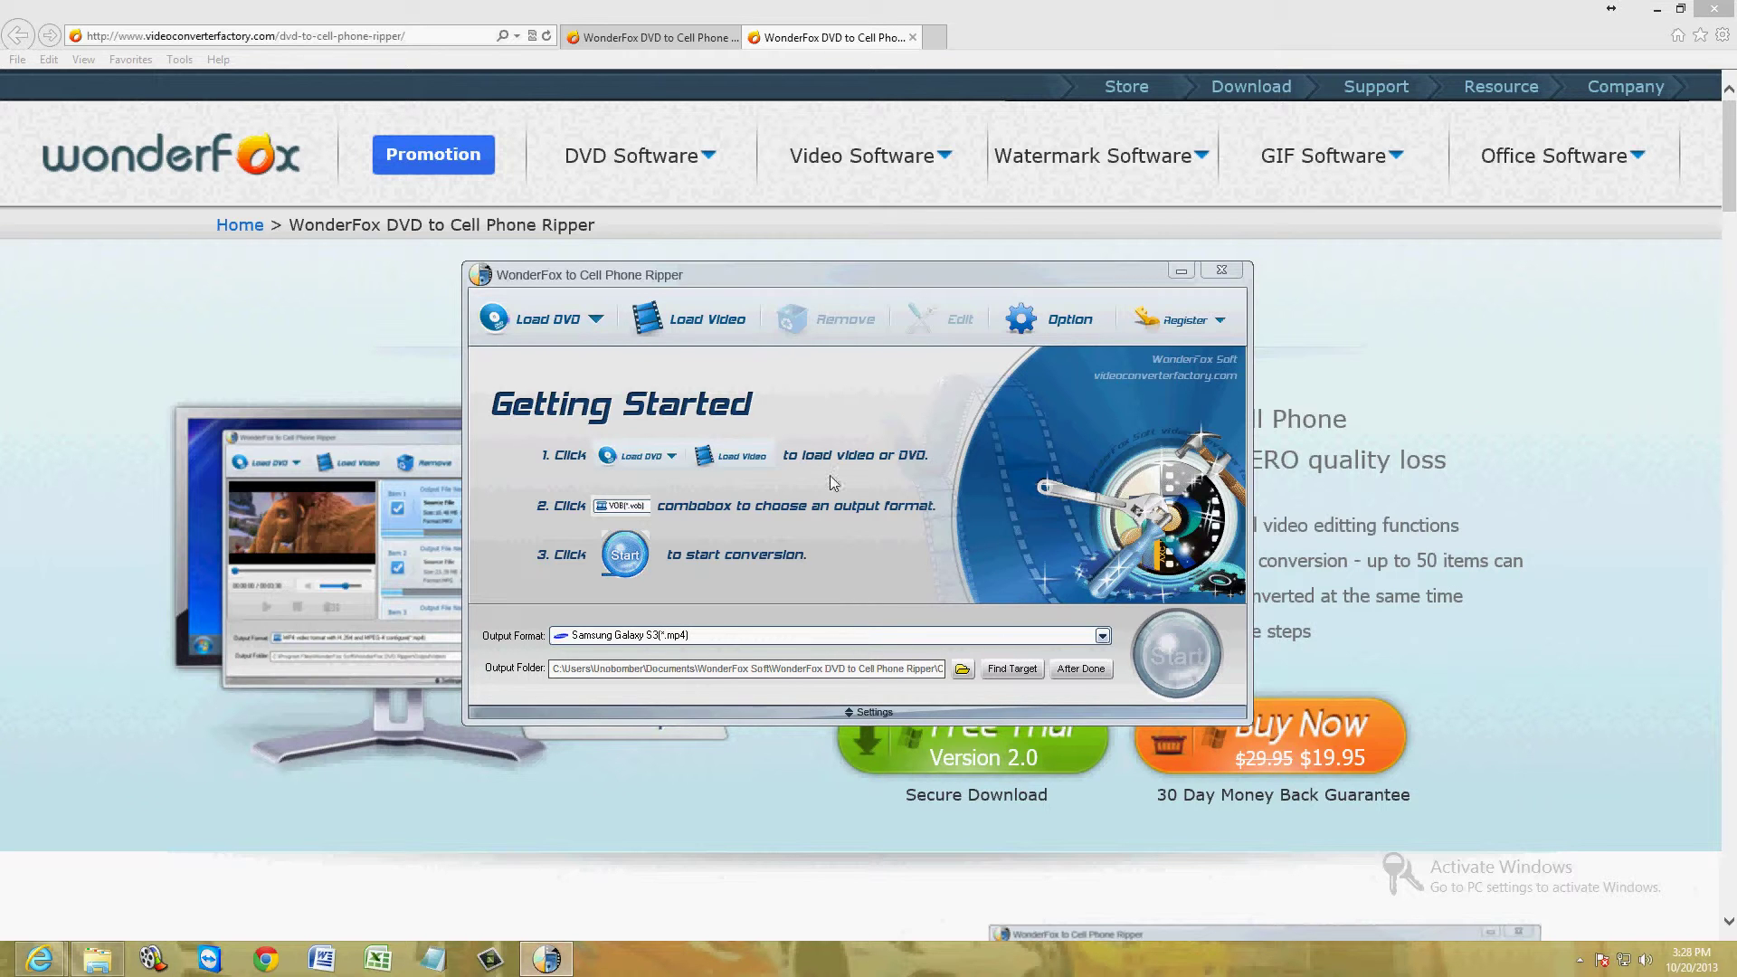
# Load only the DVD's main movie as Title 1
pyautogui.click(539, 322)
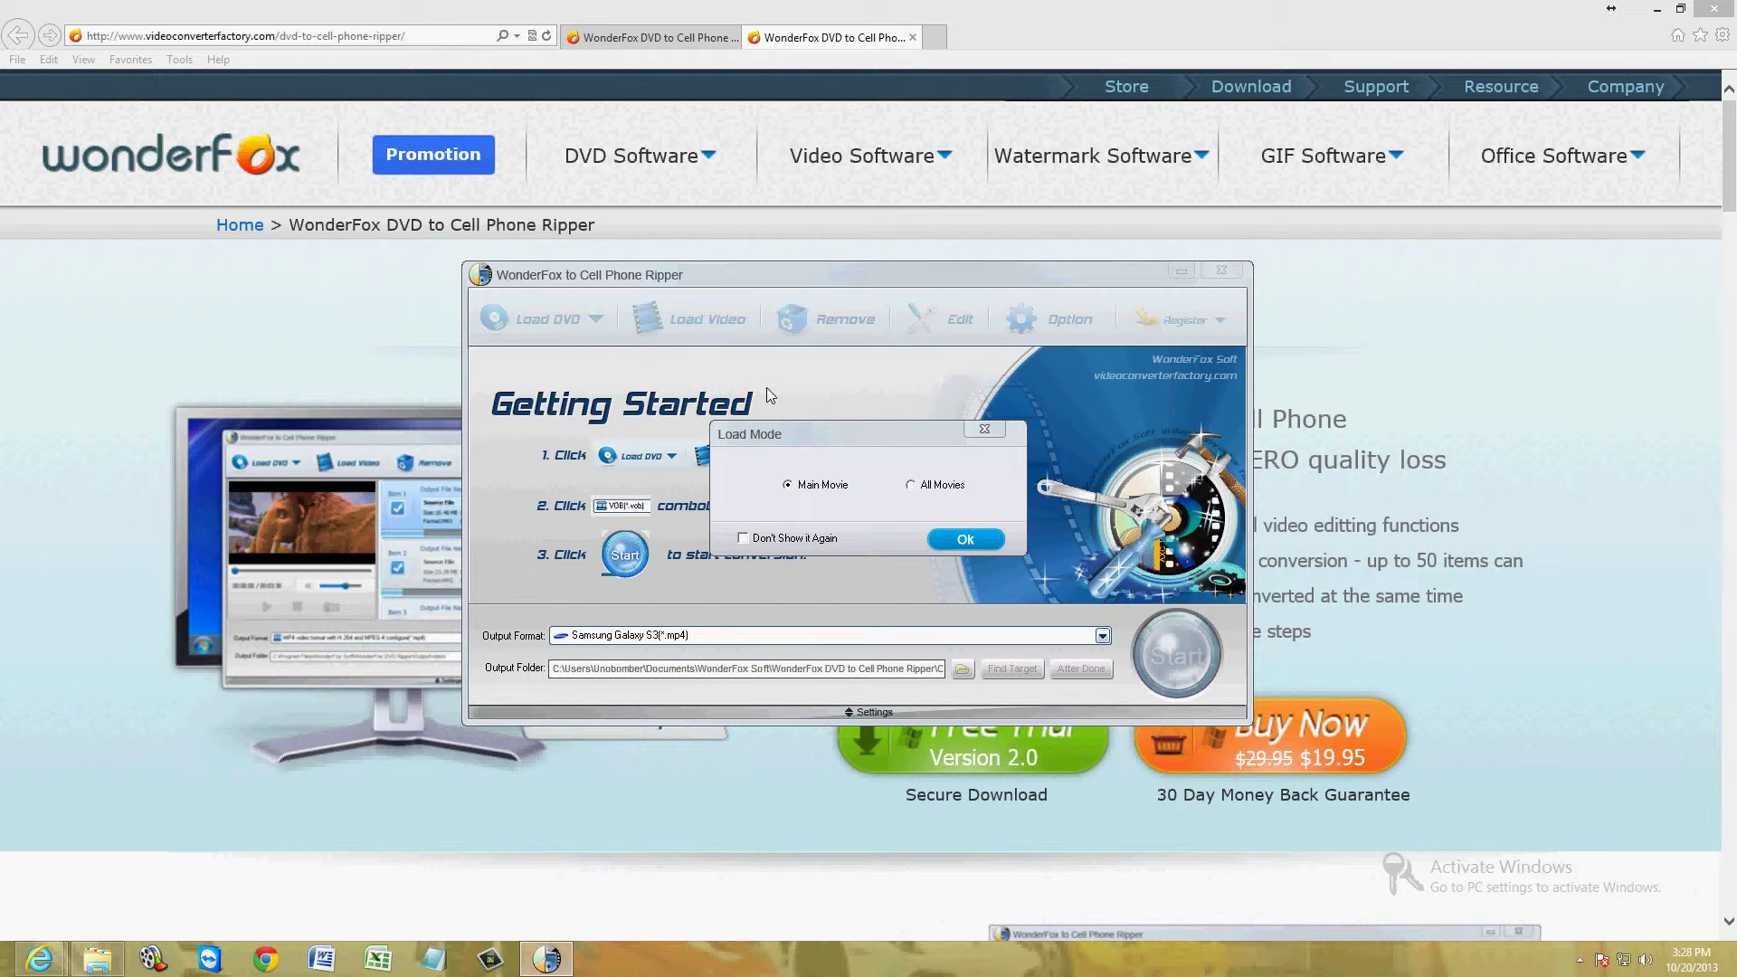
pyautogui.click(912, 488)
pyautogui.click(790, 490)
pyautogui.click(967, 540)
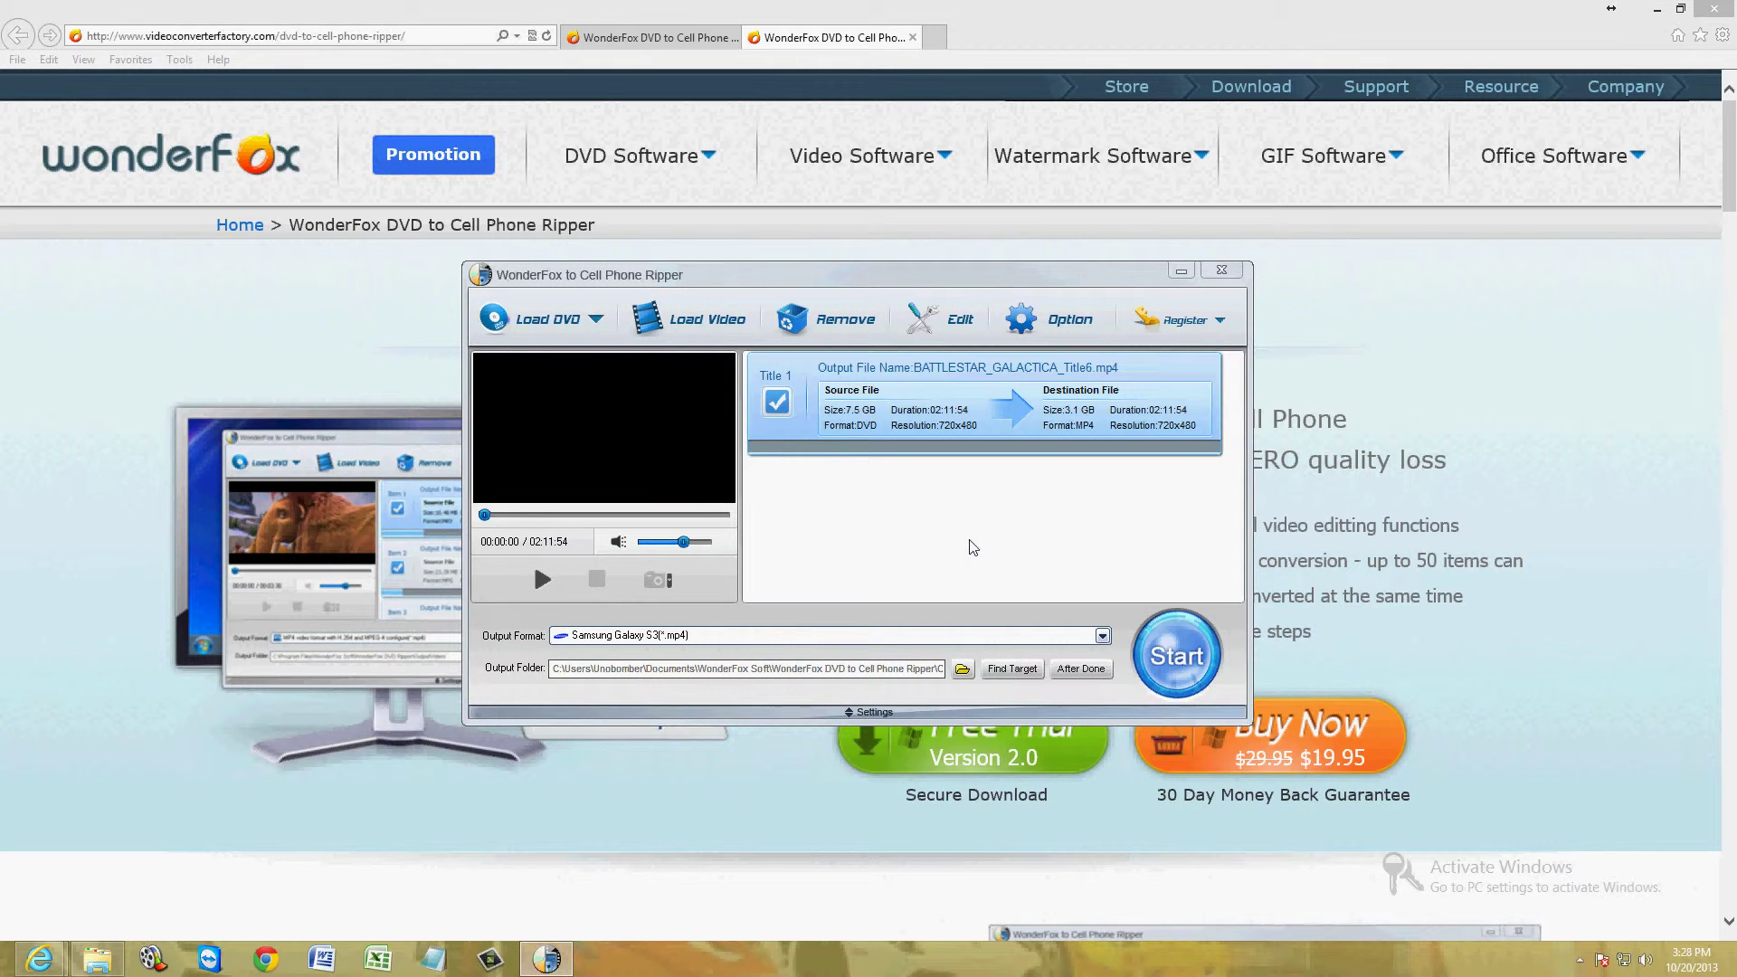
# Preview the loaded title, skipping ahead and pausing at 00:01:26
pyautogui.click(542, 579)
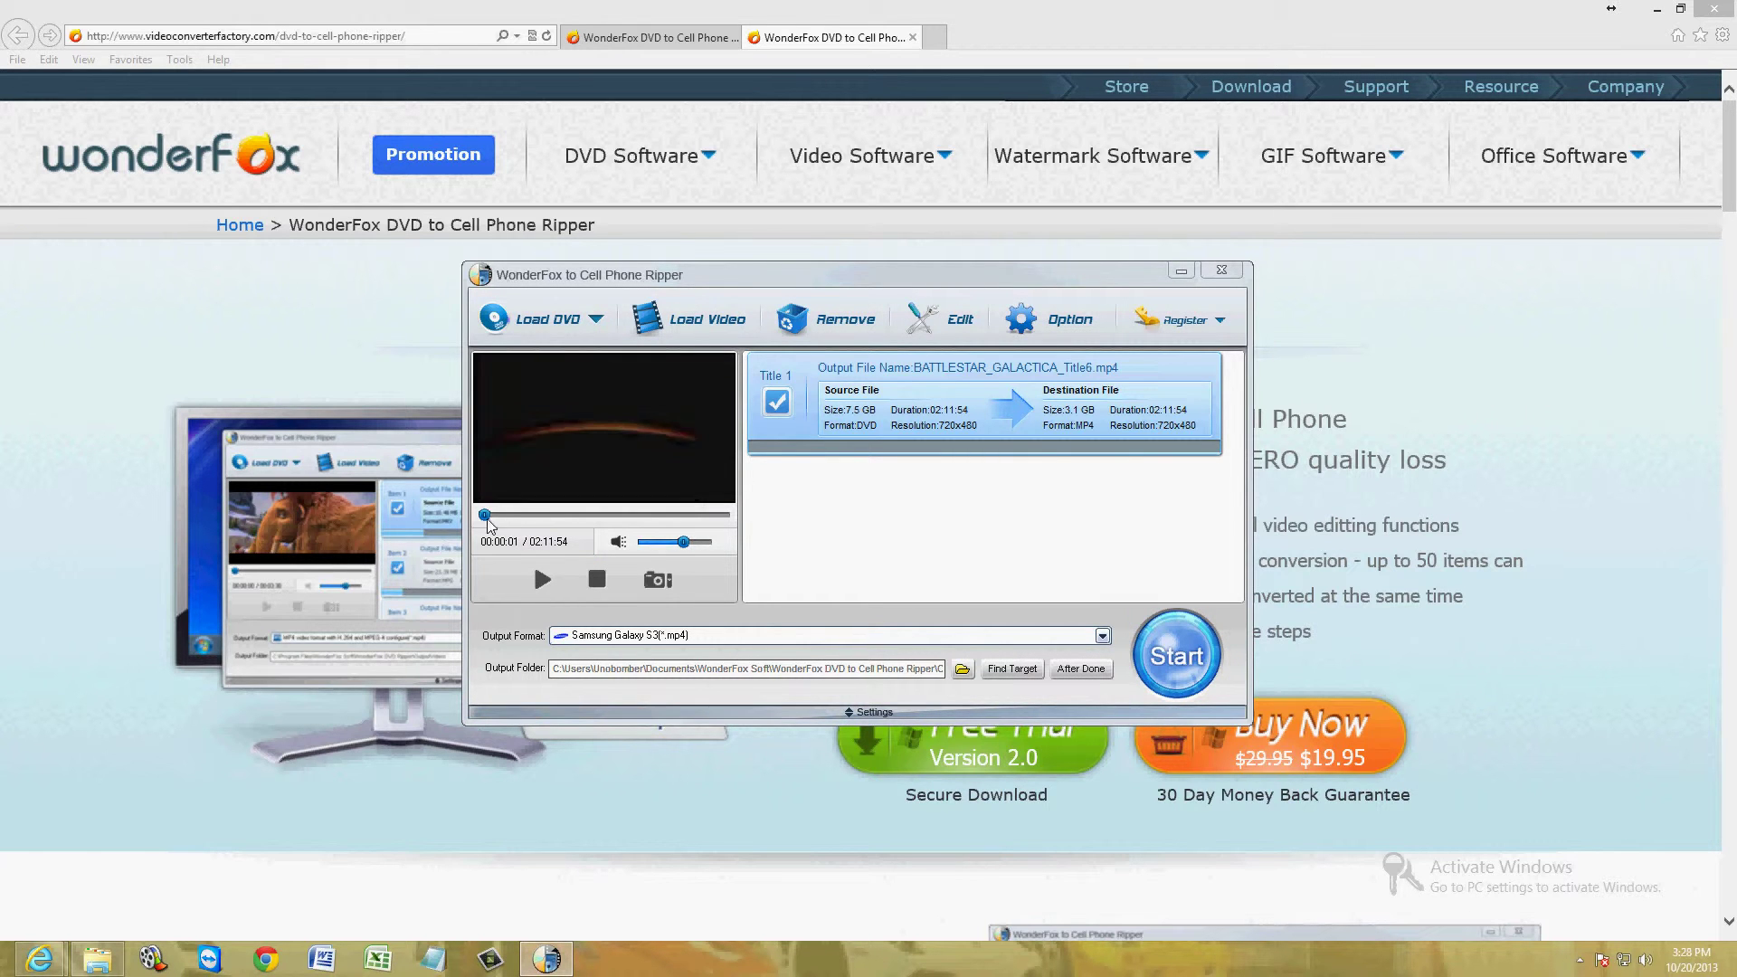
pyautogui.moveTo(486, 516); pyautogui.dragTo(532, 516)
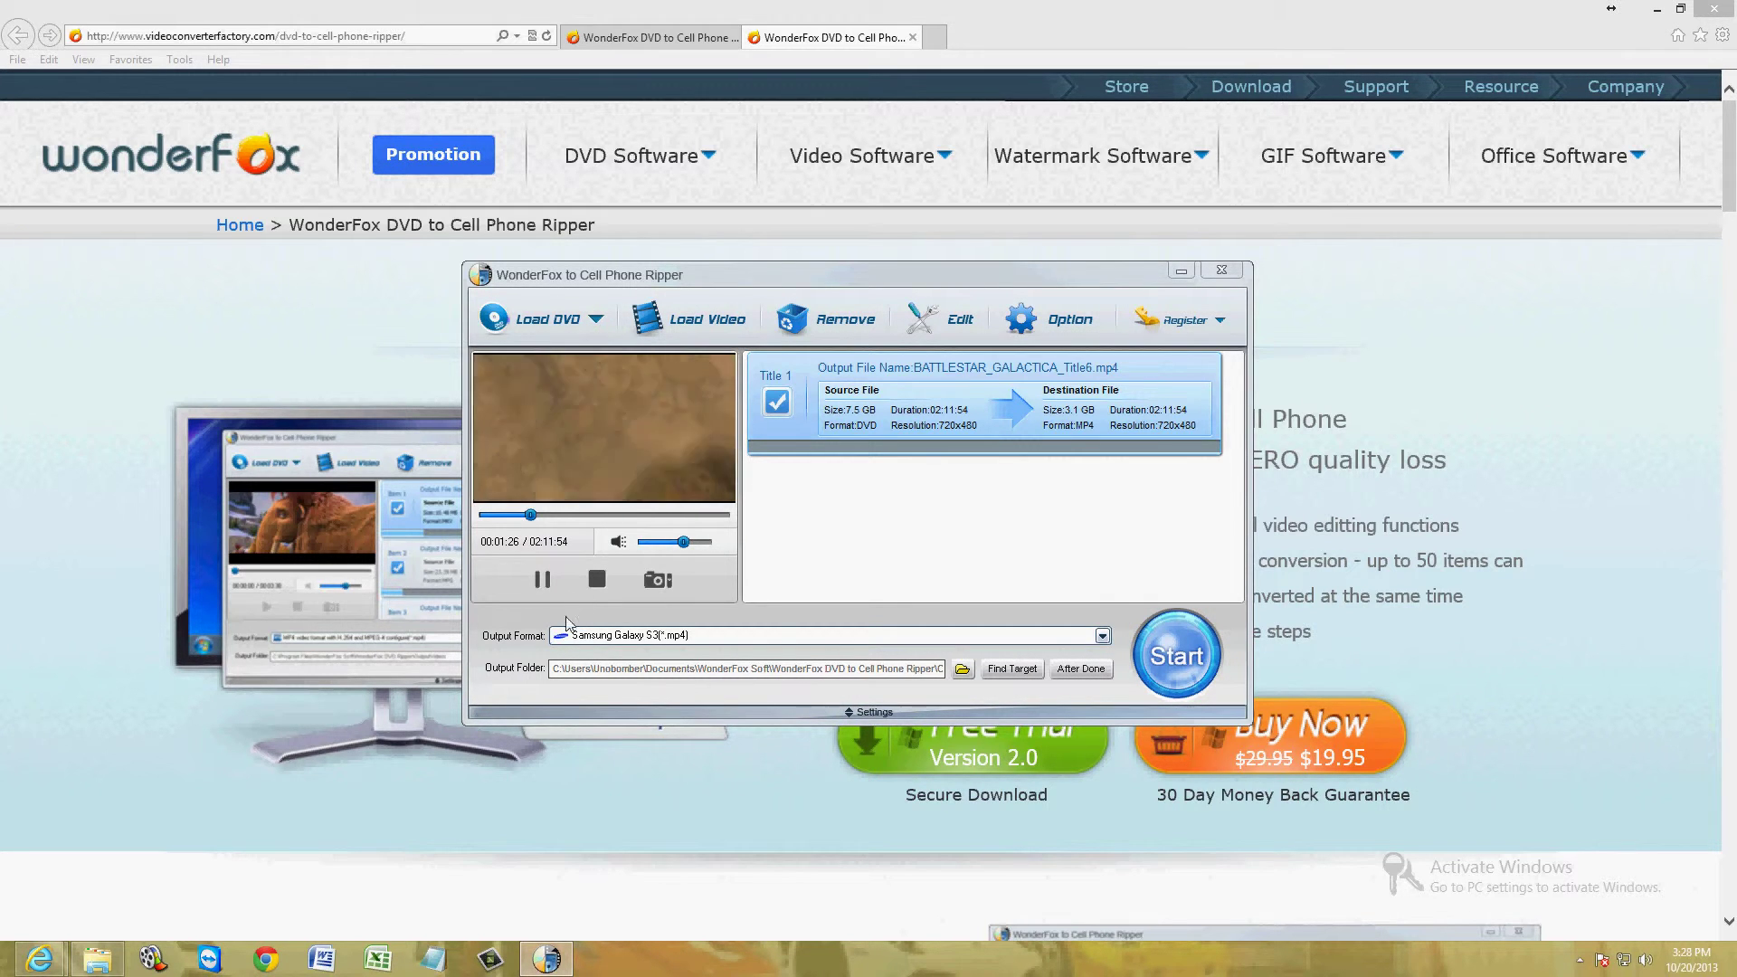
pyautogui.click(543, 580)
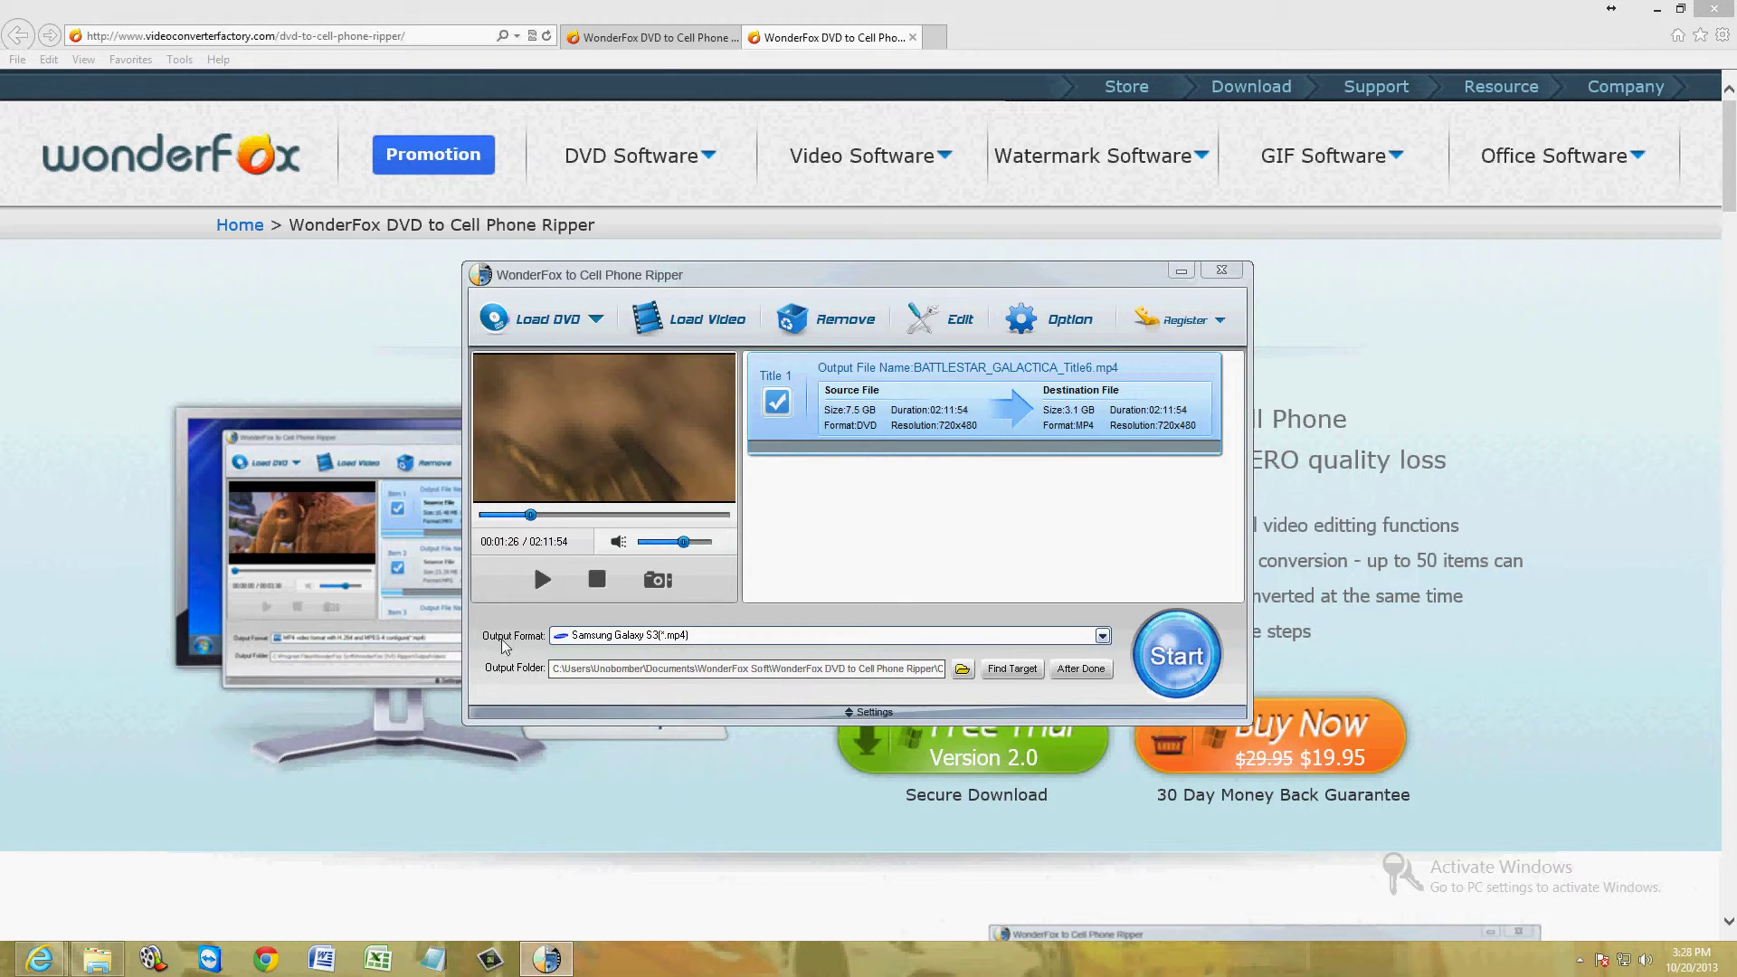
# Browse the Apple and Samsung device profiles in the output format list
pyautogui.click(1103, 637)
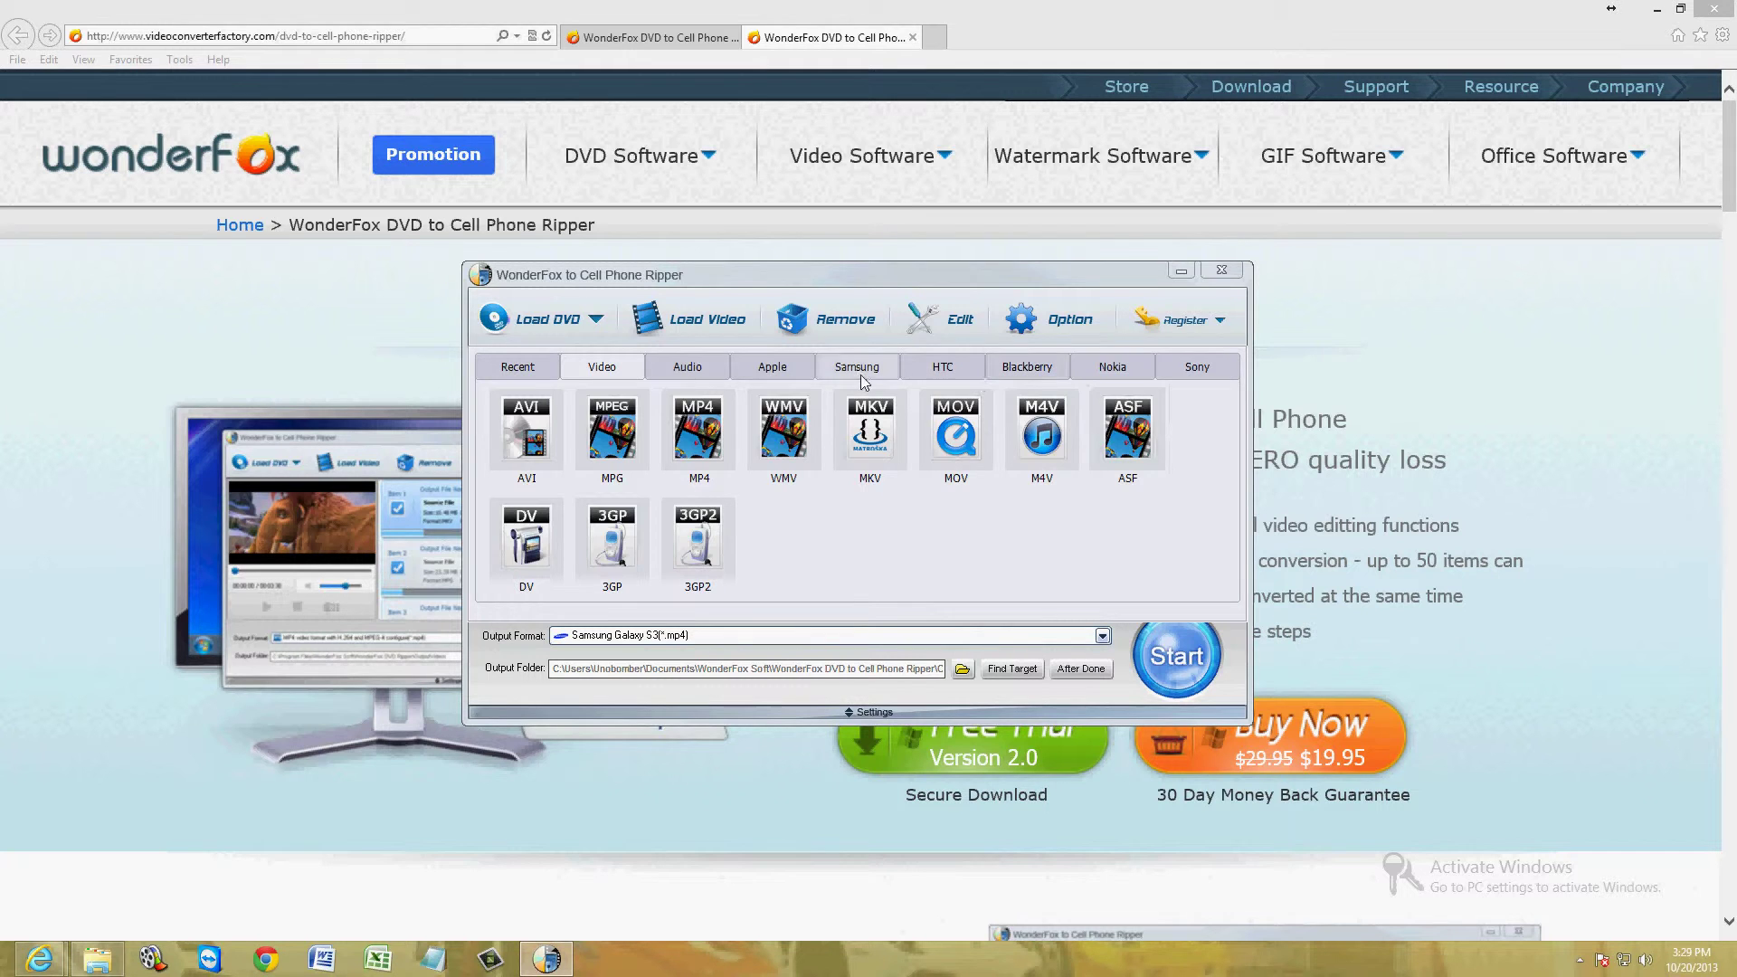
pyautogui.click(771, 367)
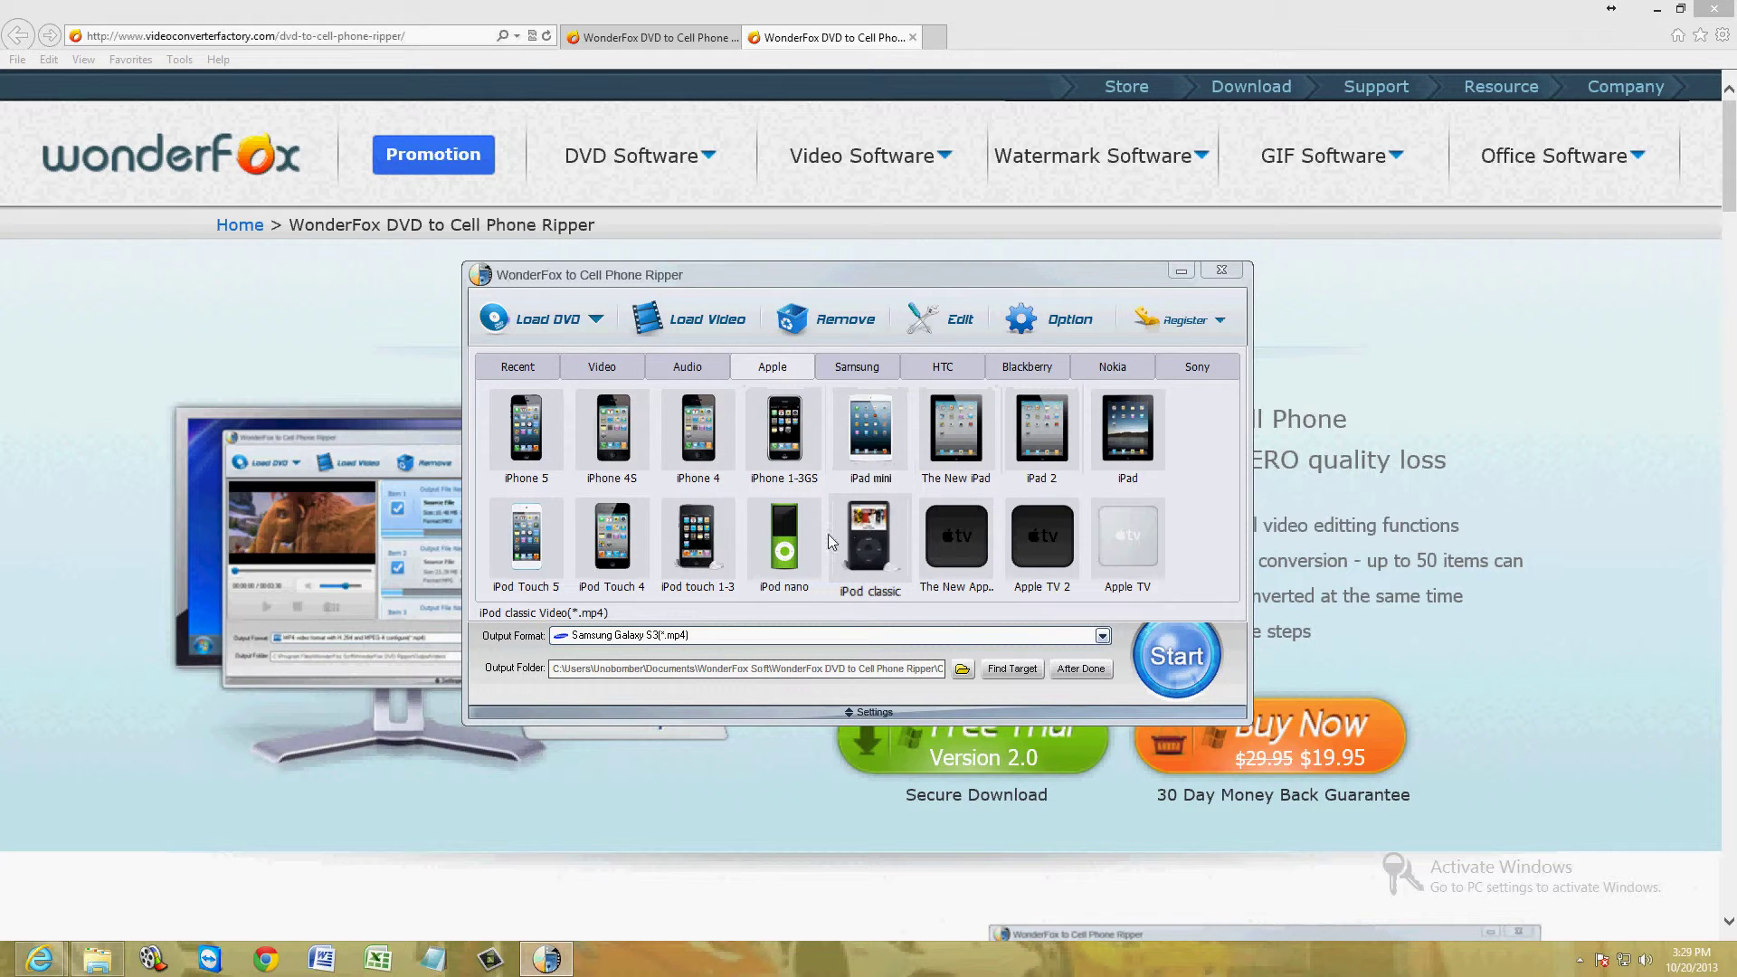
pyautogui.click(841, 554)
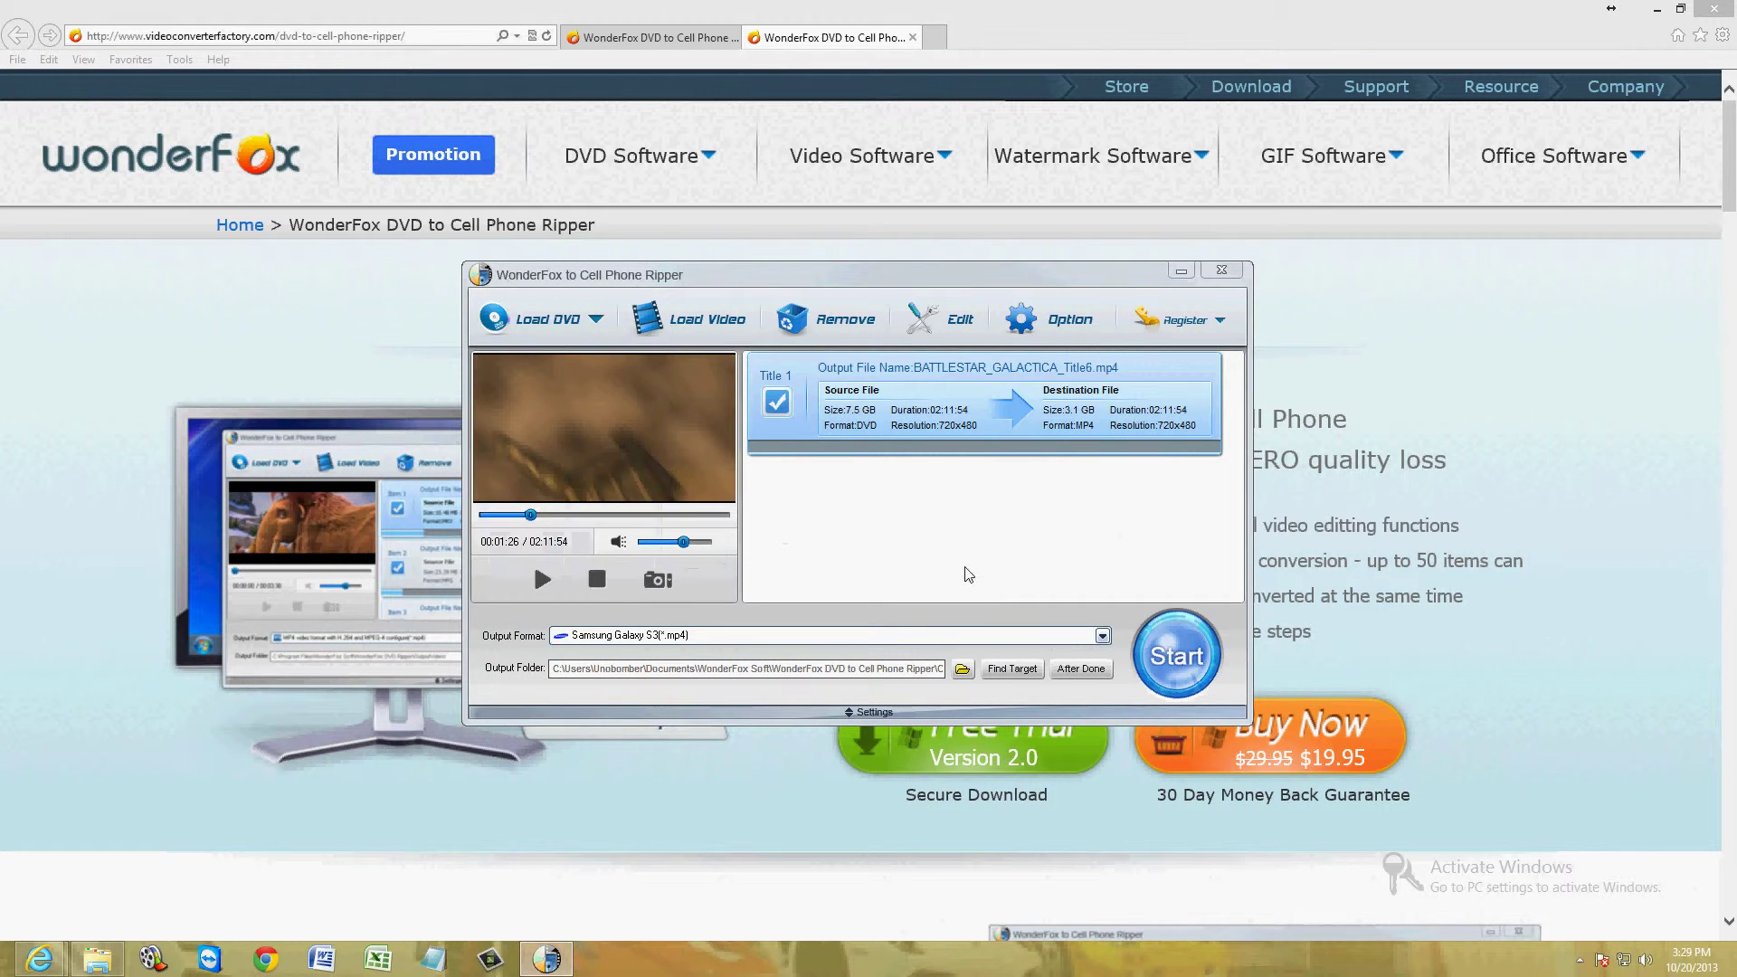
pyautogui.click(1103, 637)
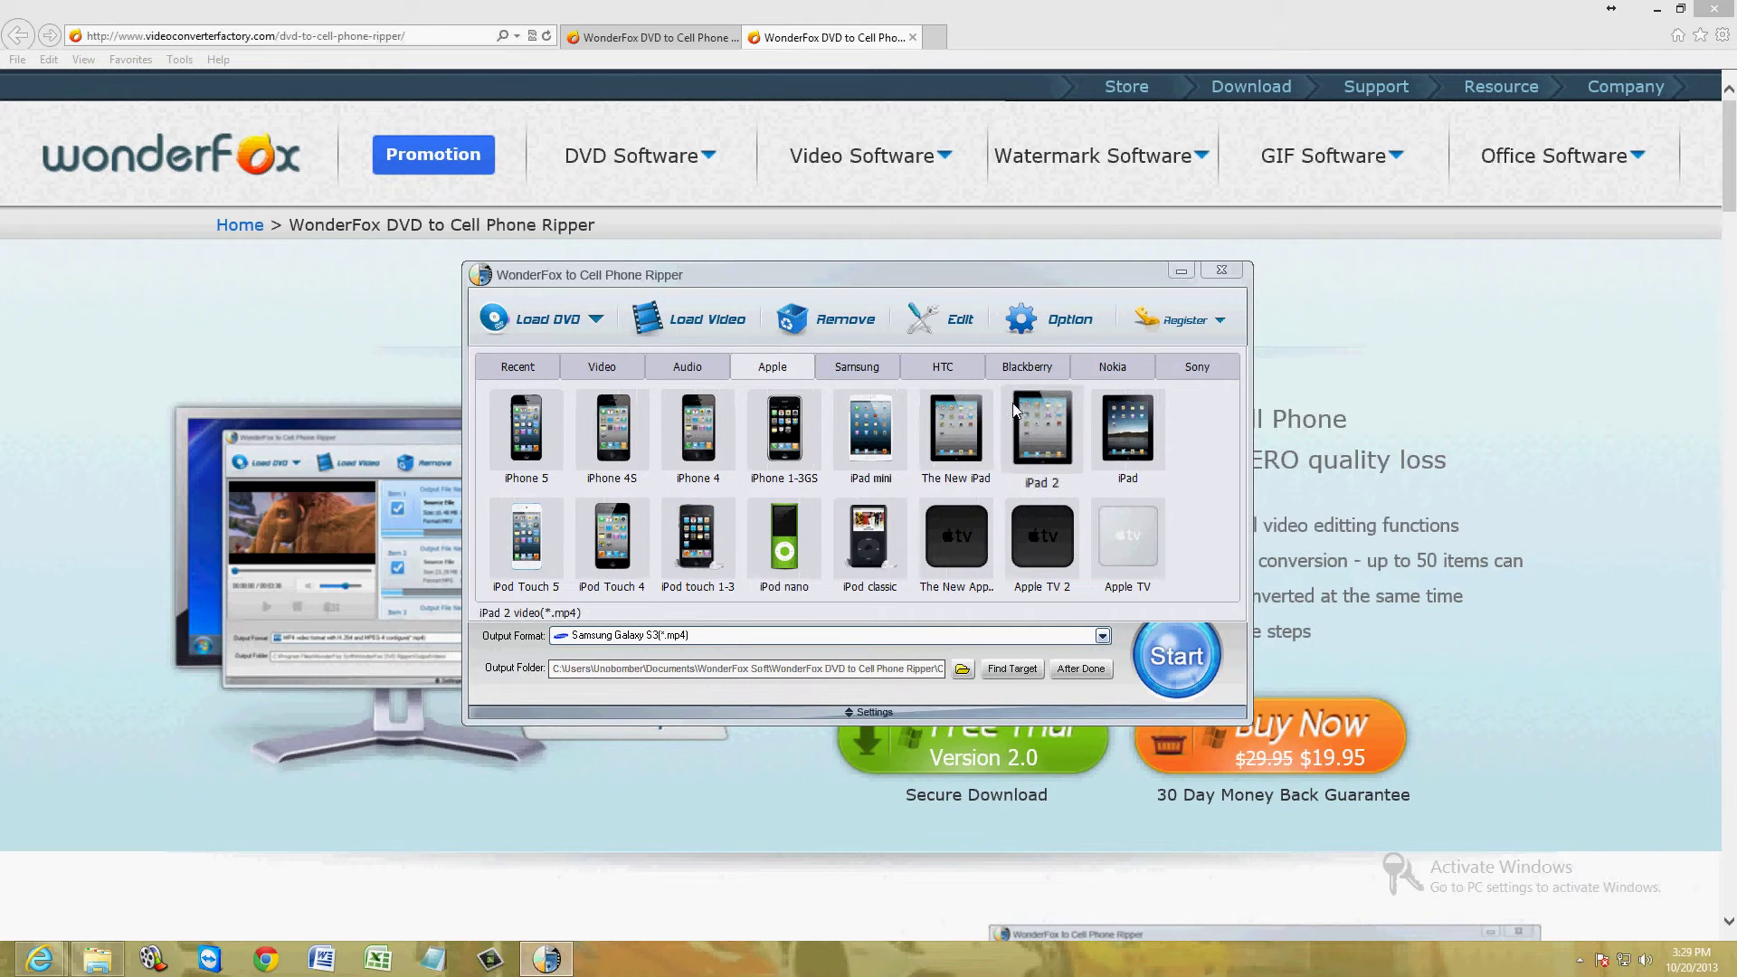
pyautogui.click(822, 368)
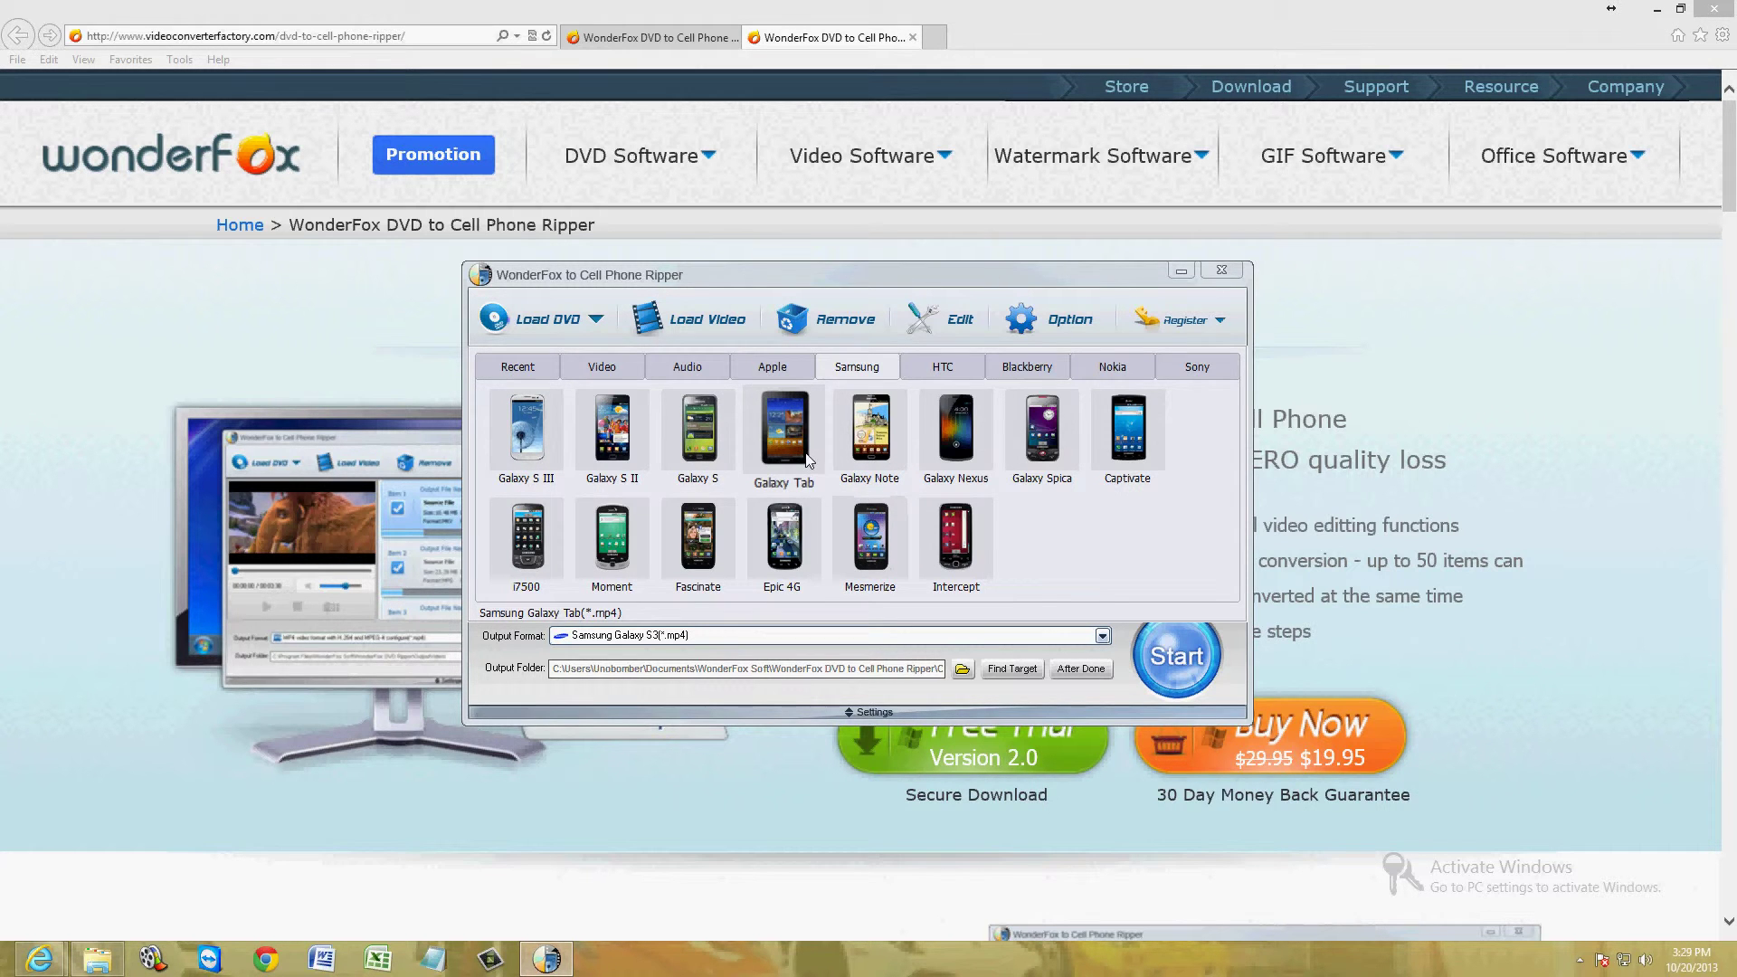
# Check the HTC, Blackberry, Nokia, Sony, audio and video formats, then pick Samsung Galaxy S III
pyautogui.click(944, 370)
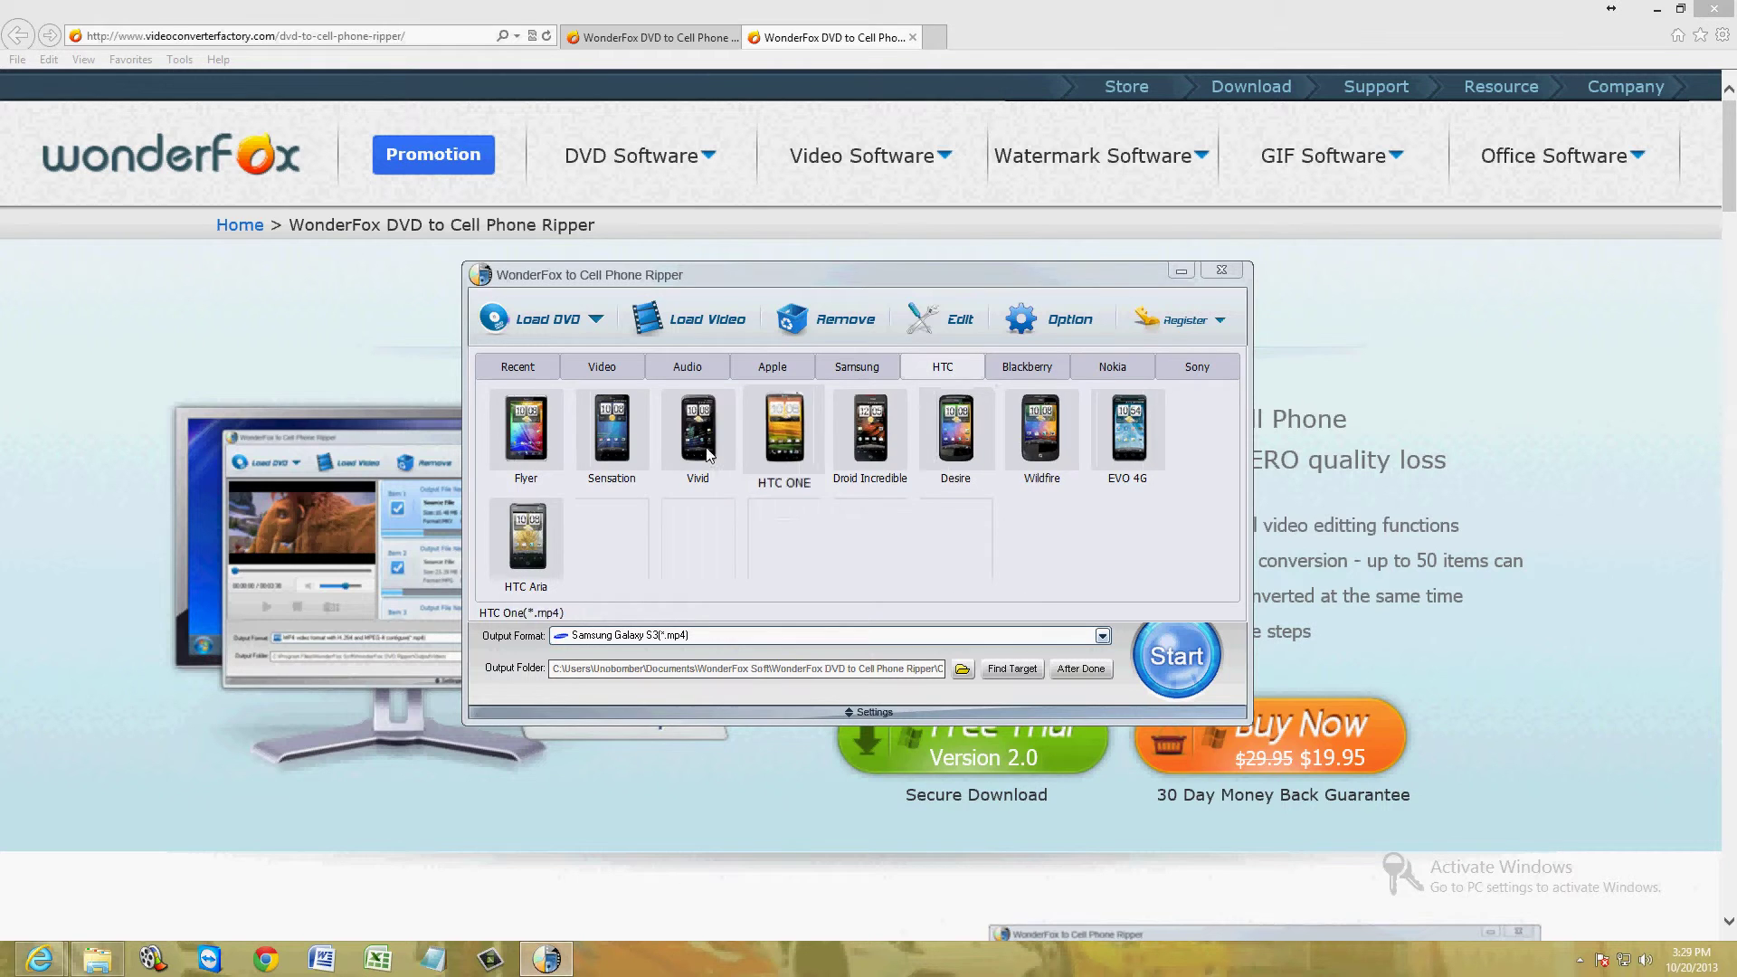
pyautogui.click(1054, 368)
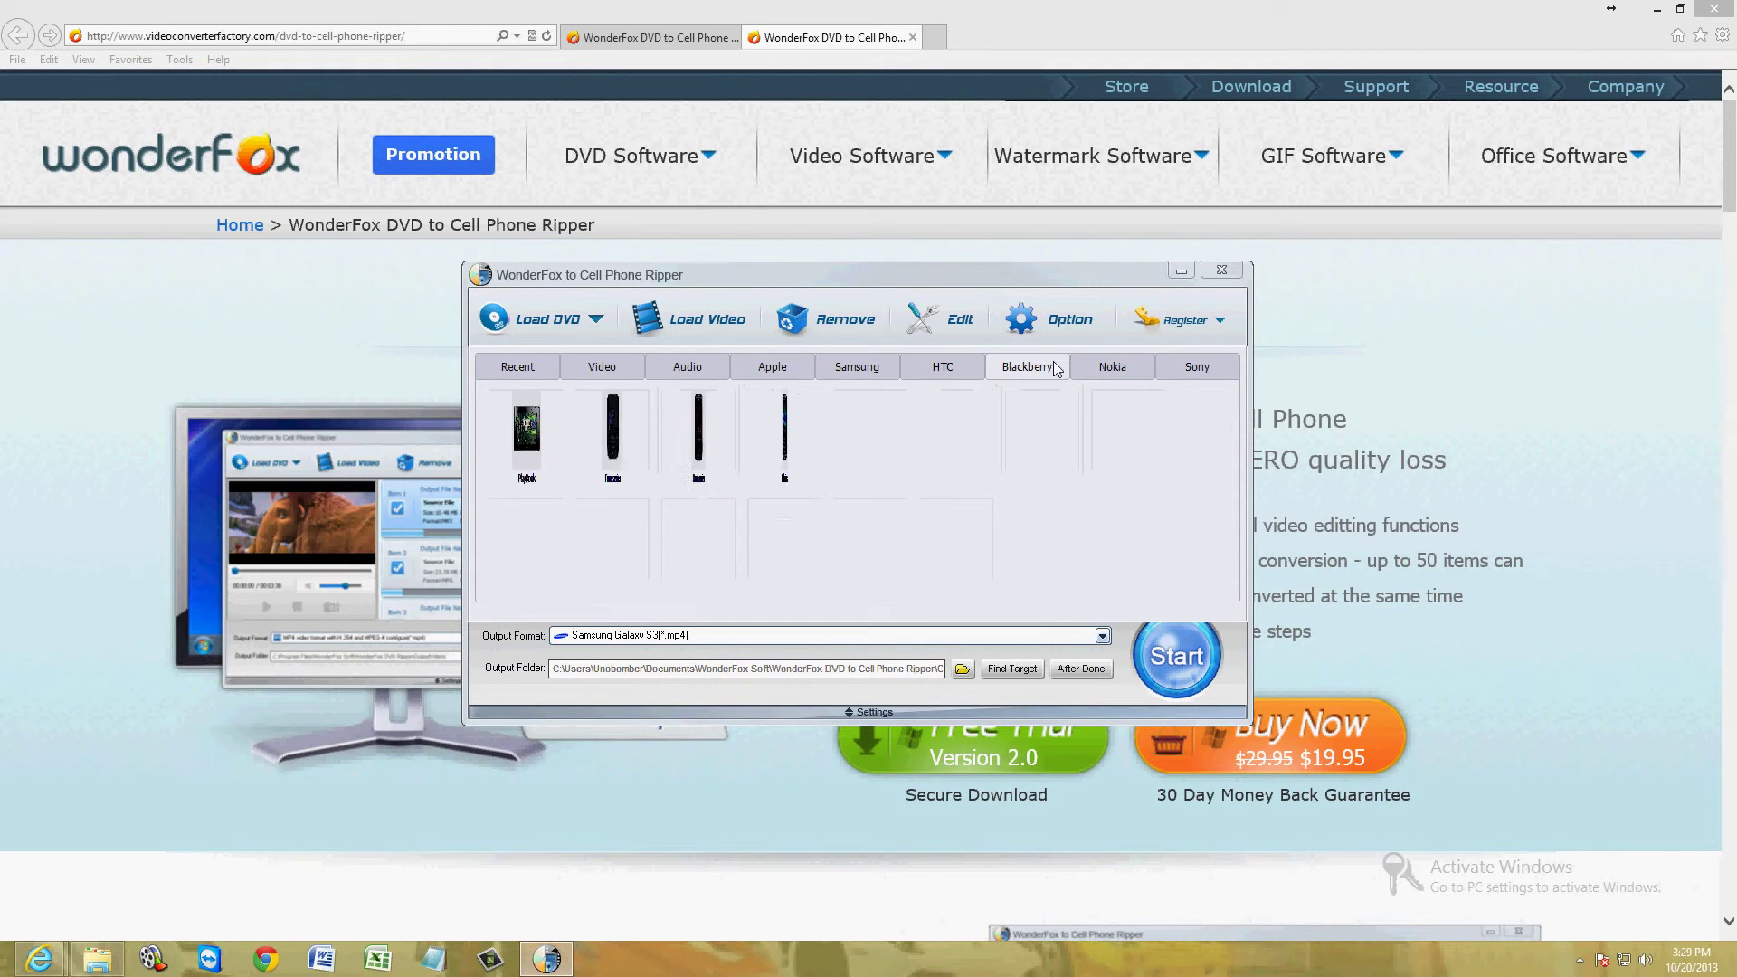
pyautogui.click(1126, 367)
pyautogui.click(1199, 369)
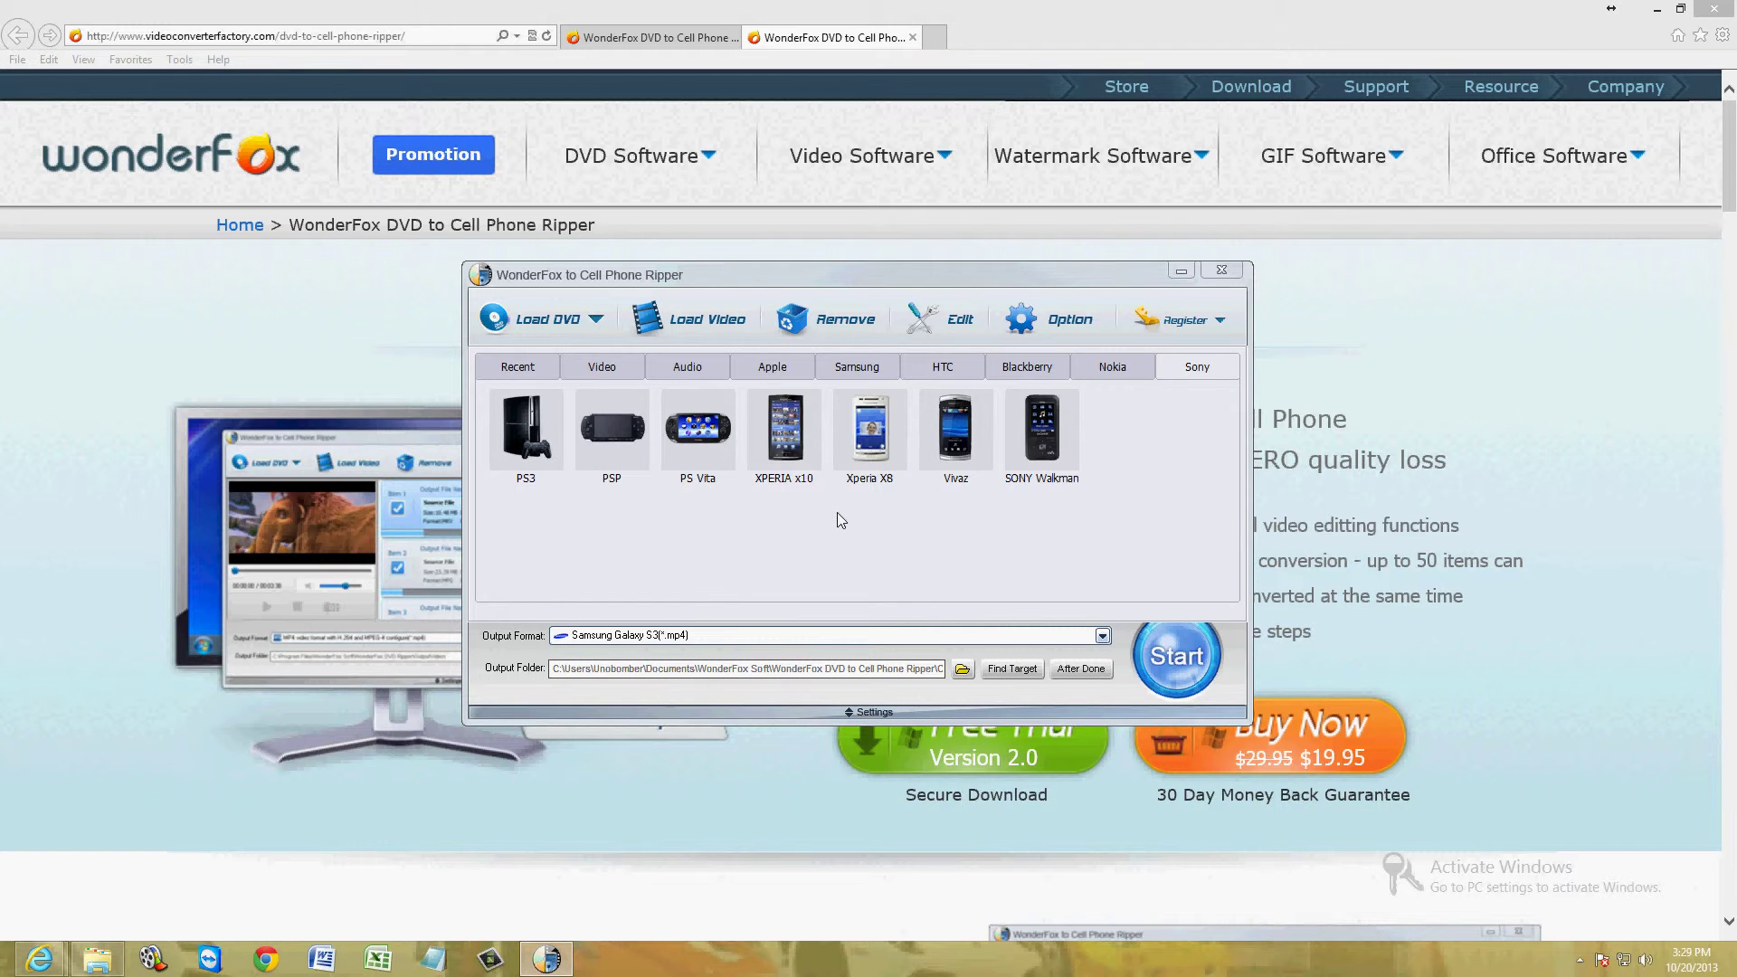
pyautogui.click(688, 366)
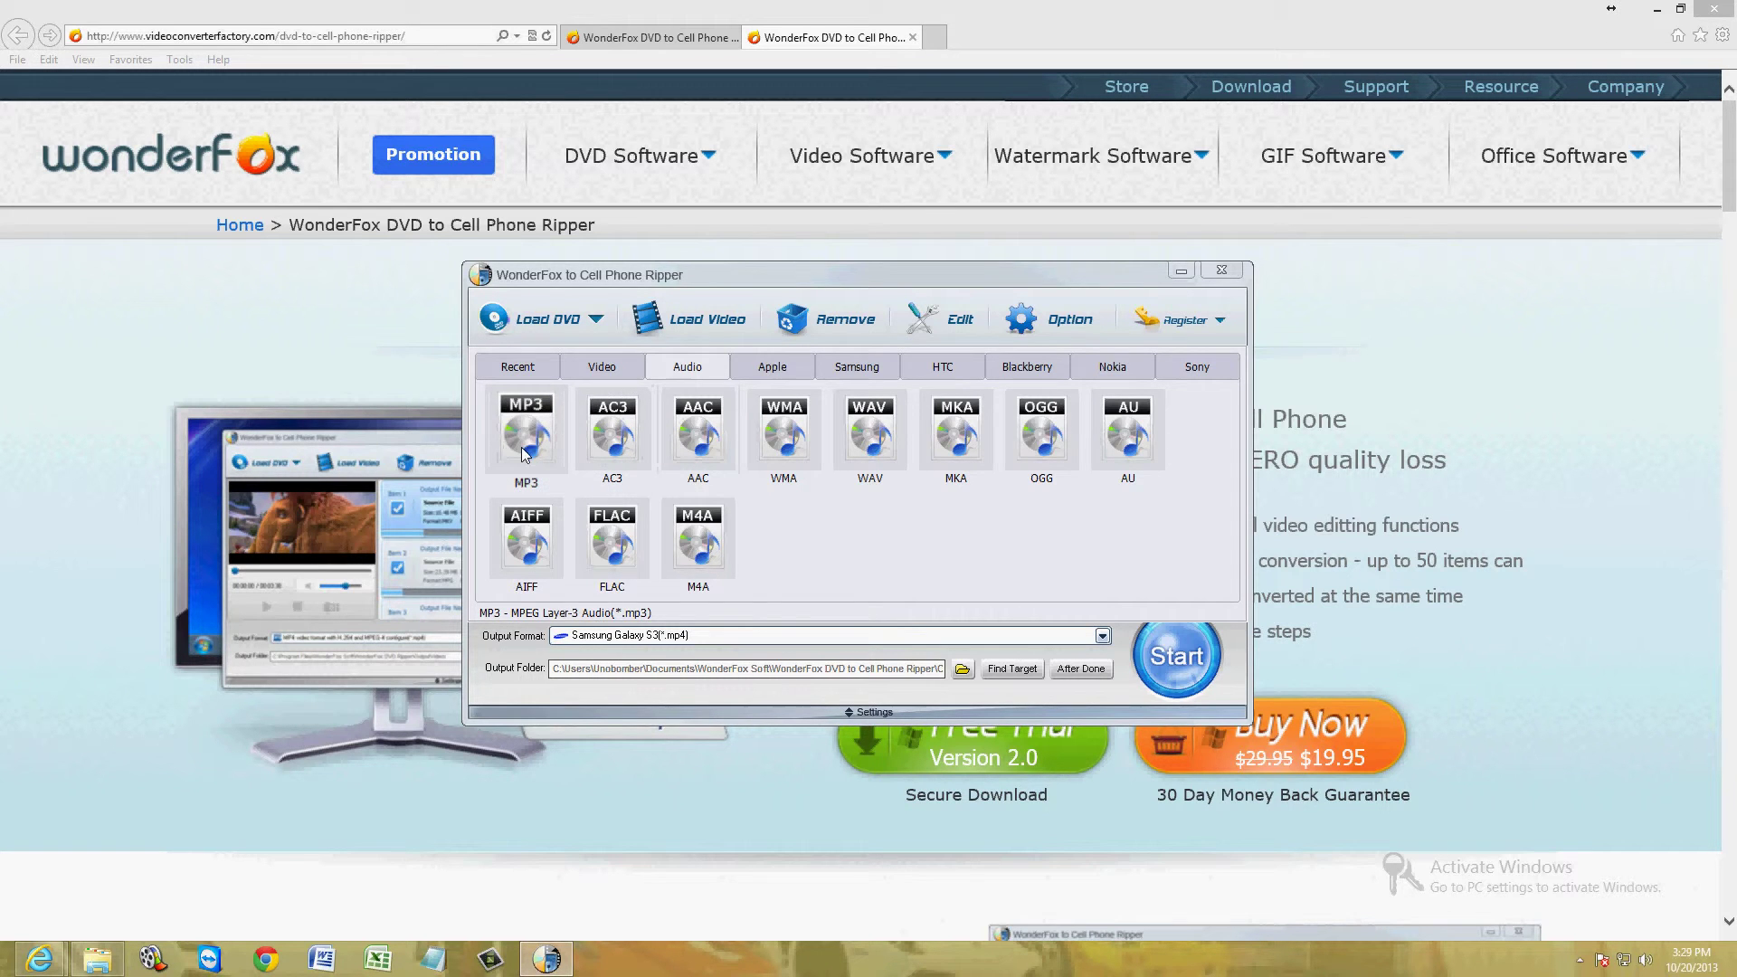
pyautogui.click(602, 367)
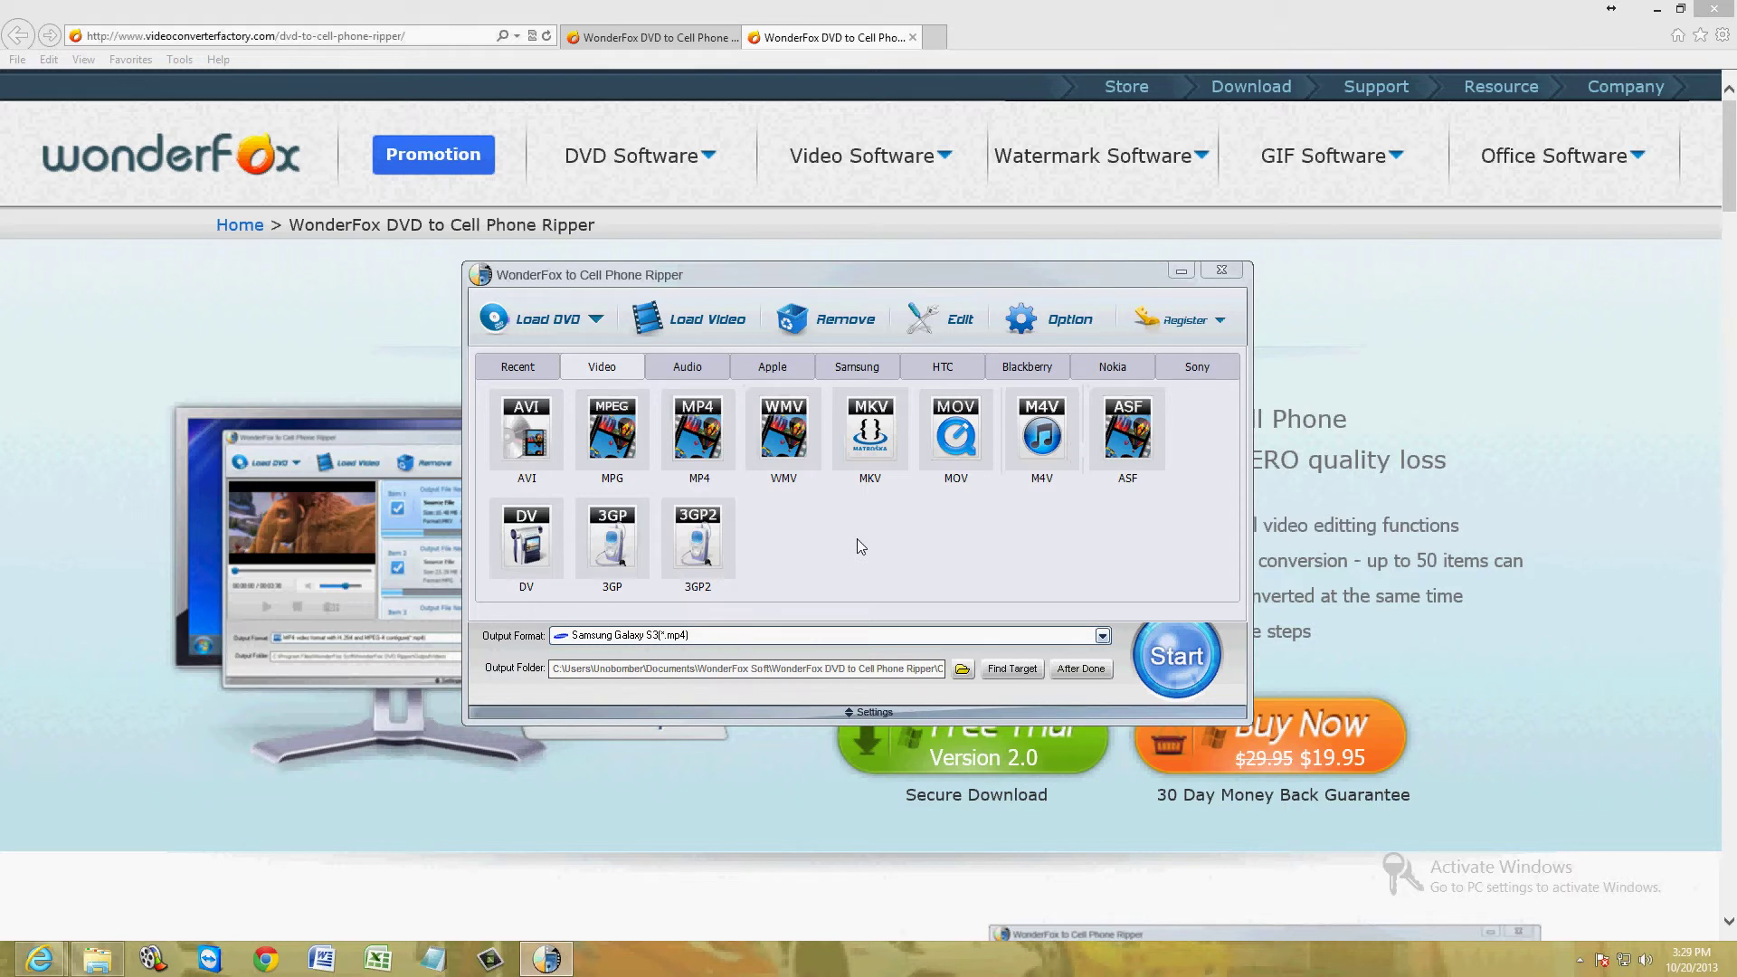
pyautogui.click(860, 367)
pyautogui.click(537, 447)
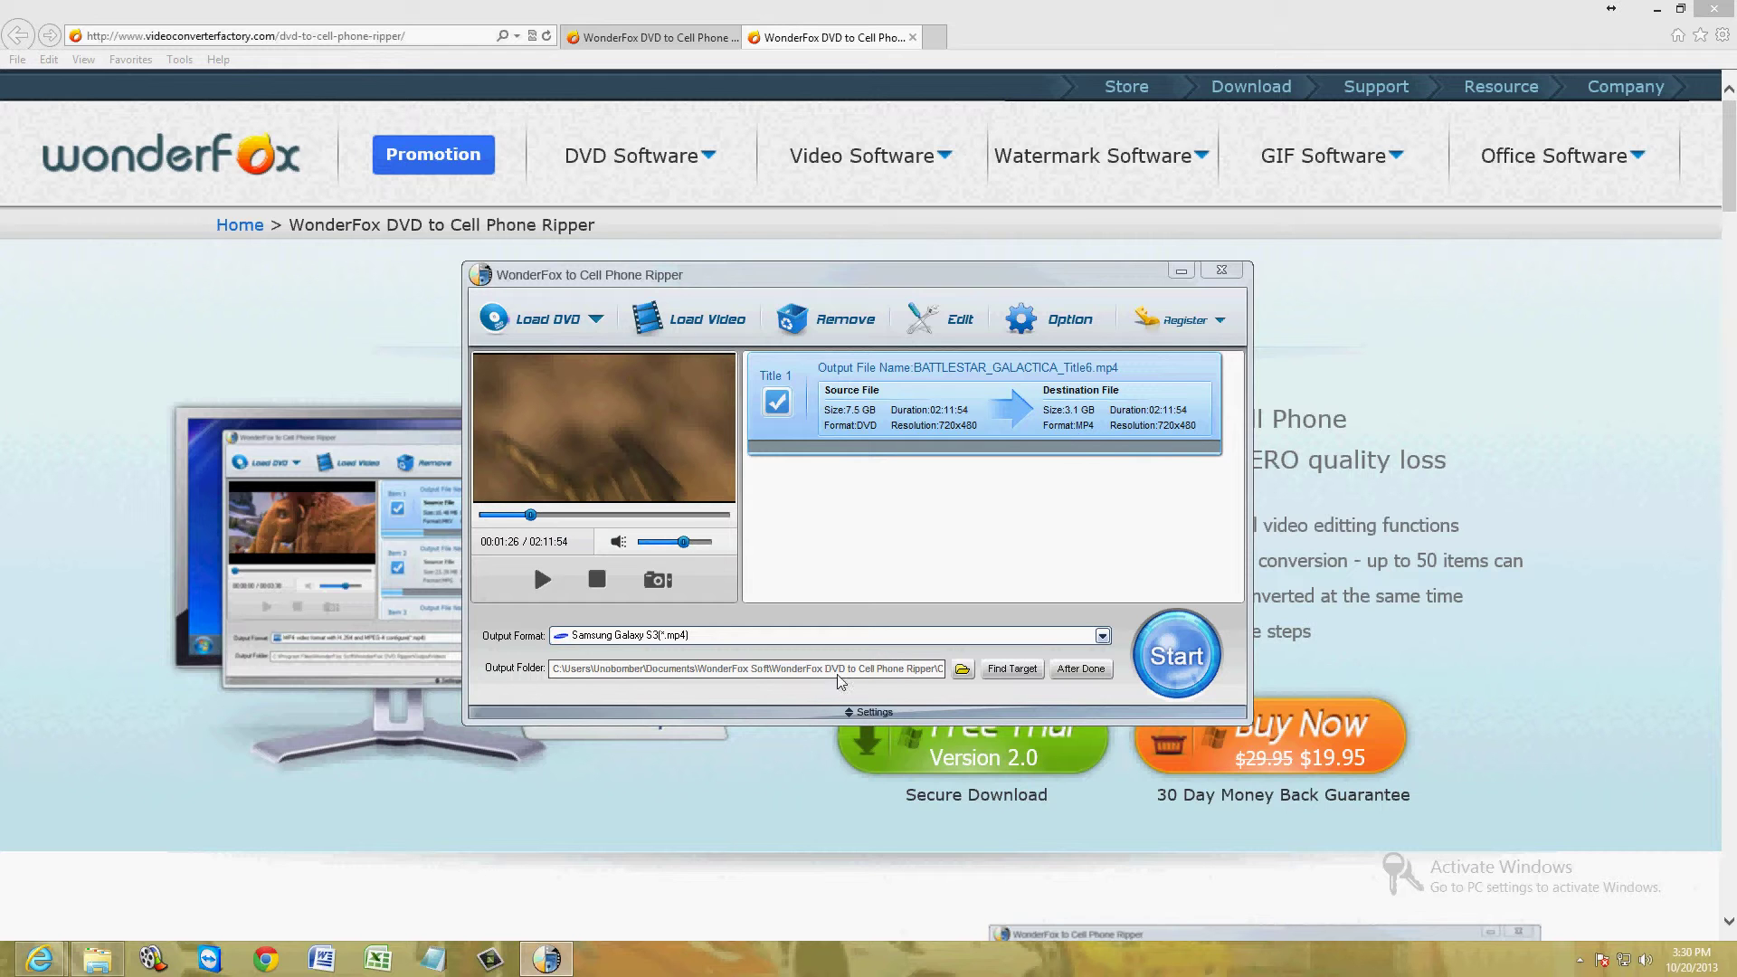
# Set the output folder to the Desktop
pyautogui.click(963, 672)
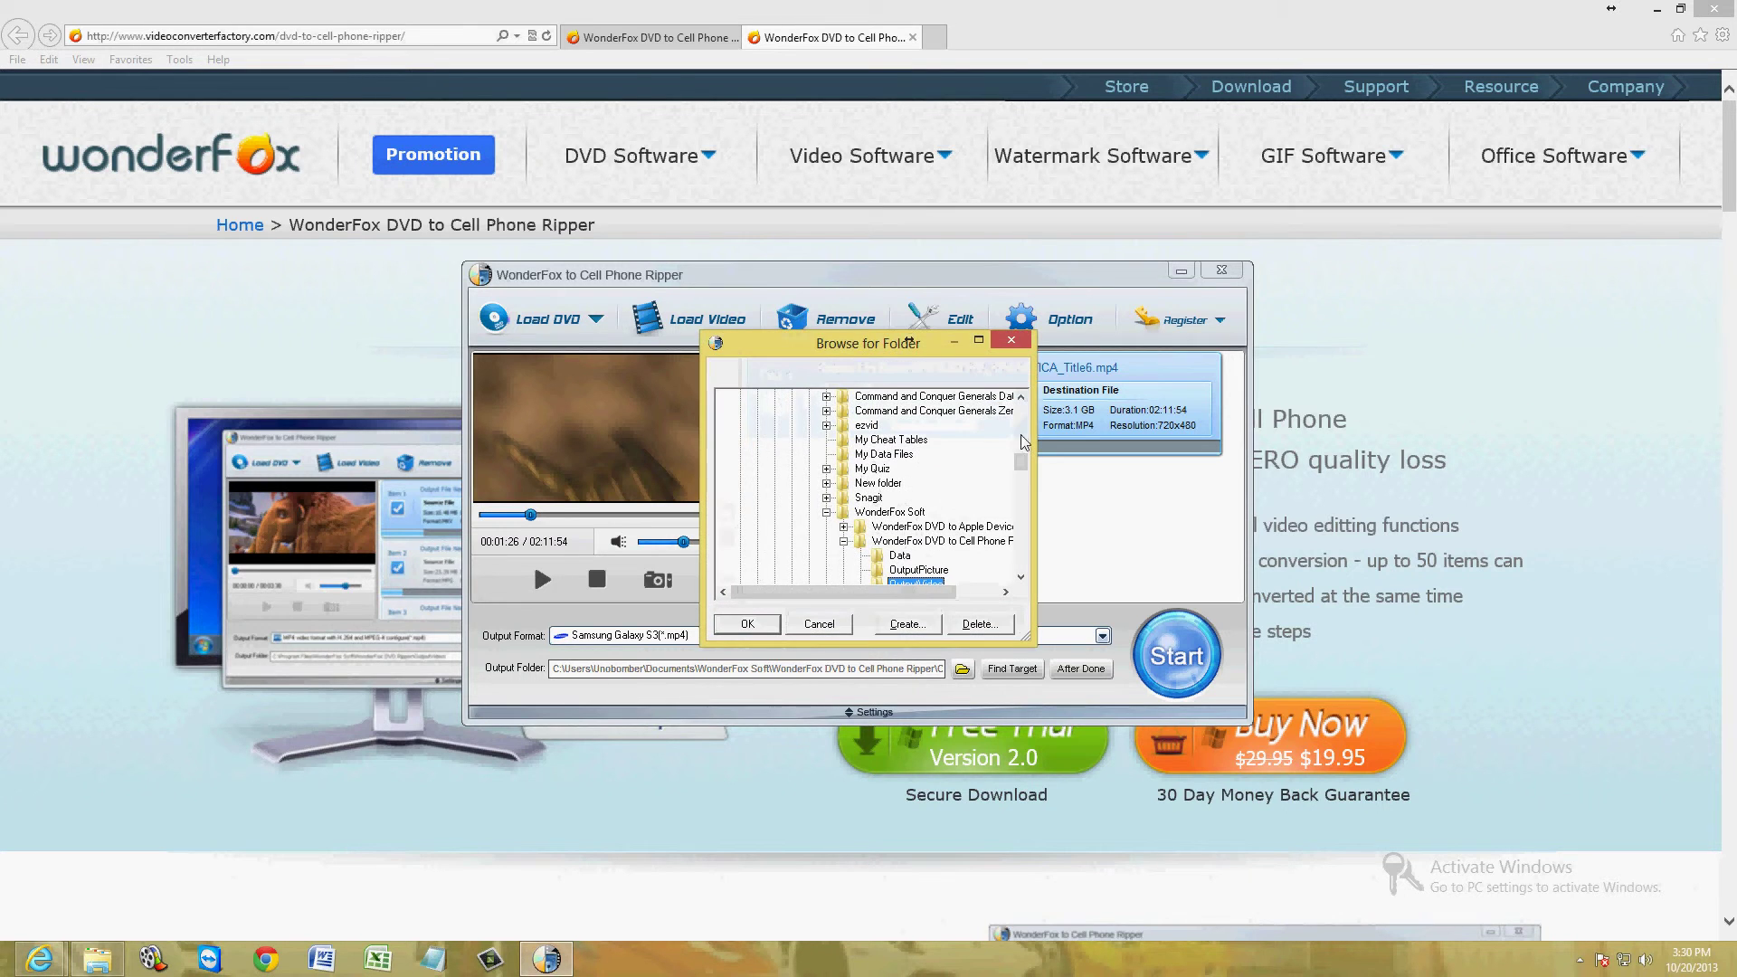
pyautogui.moveTo(1025, 470); pyautogui.dragTo(1022, 409)
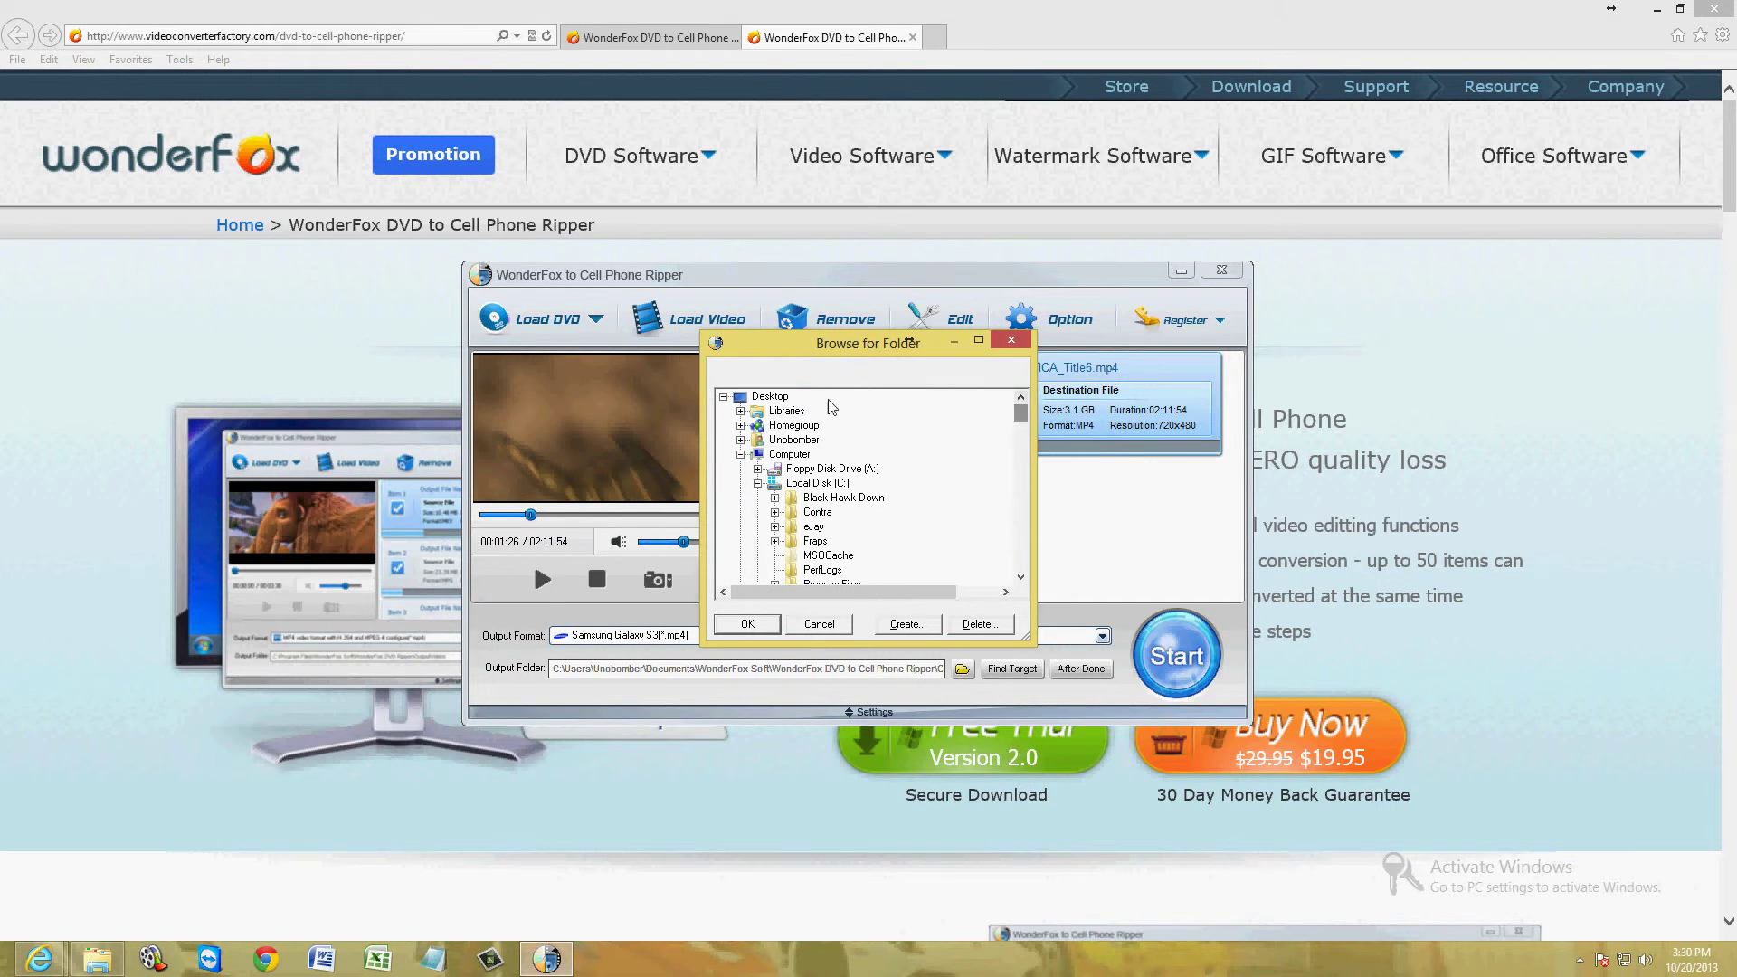
pyautogui.click(770, 396)
pyautogui.click(747, 626)
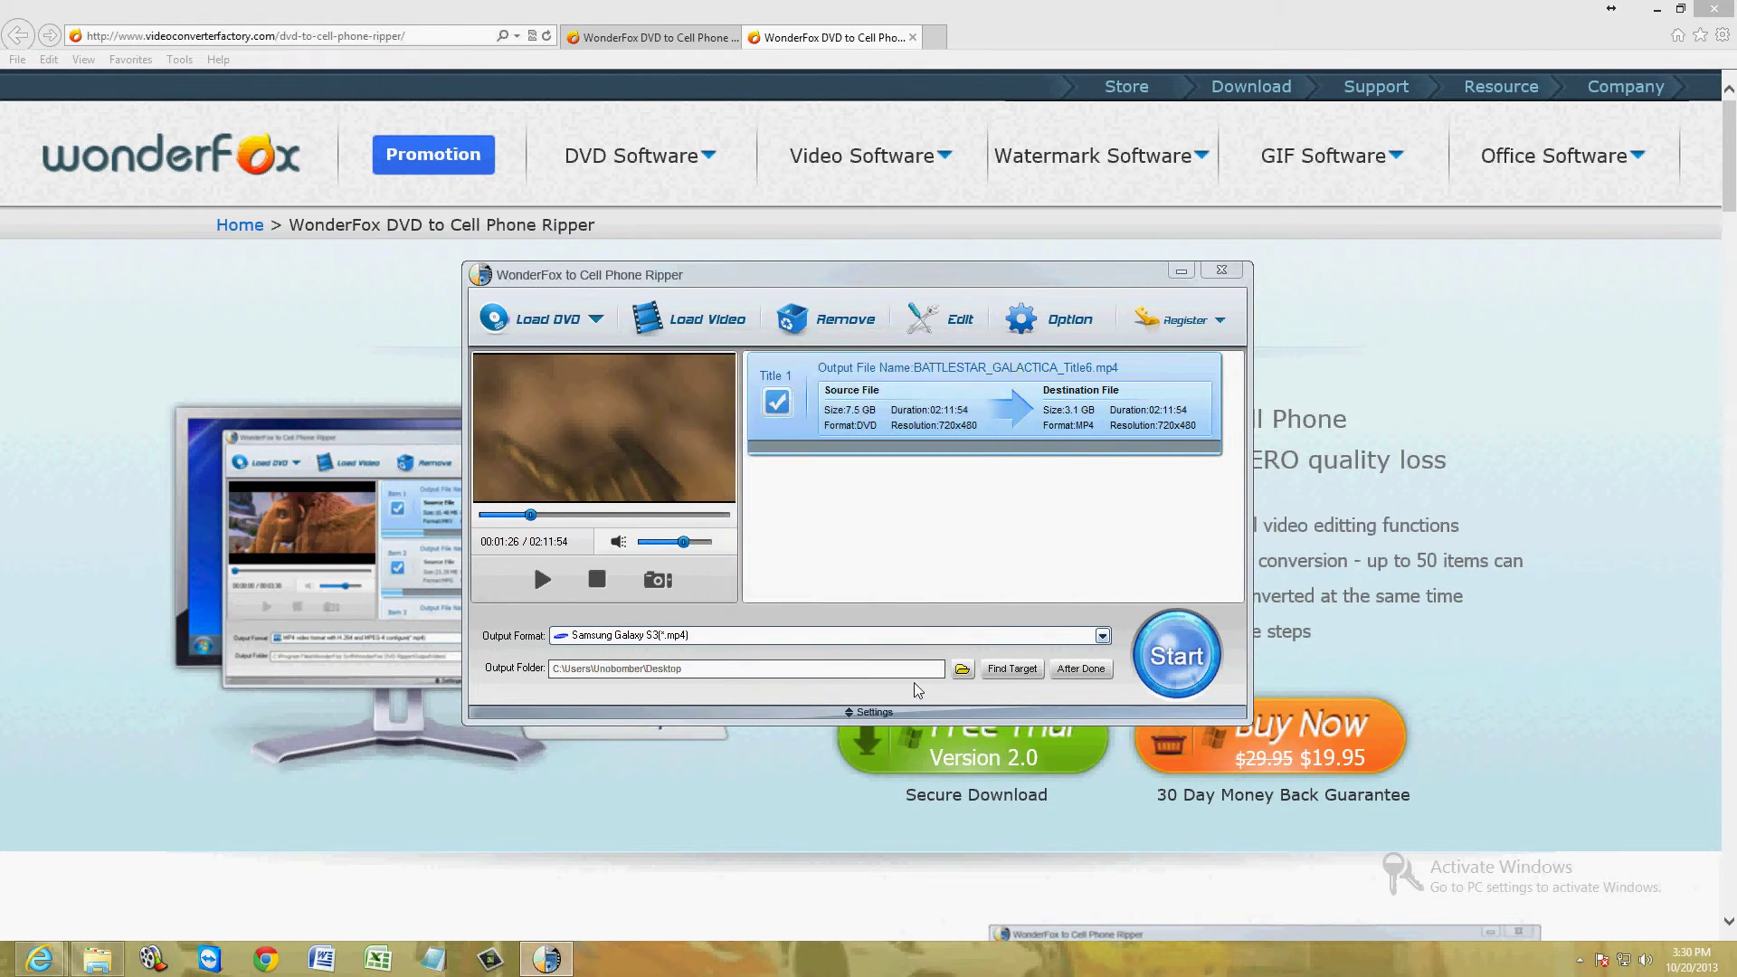
# Start ripping past the trial reminder, cancel it at 6%, and minimize the browser
pyautogui.click(1177, 645)
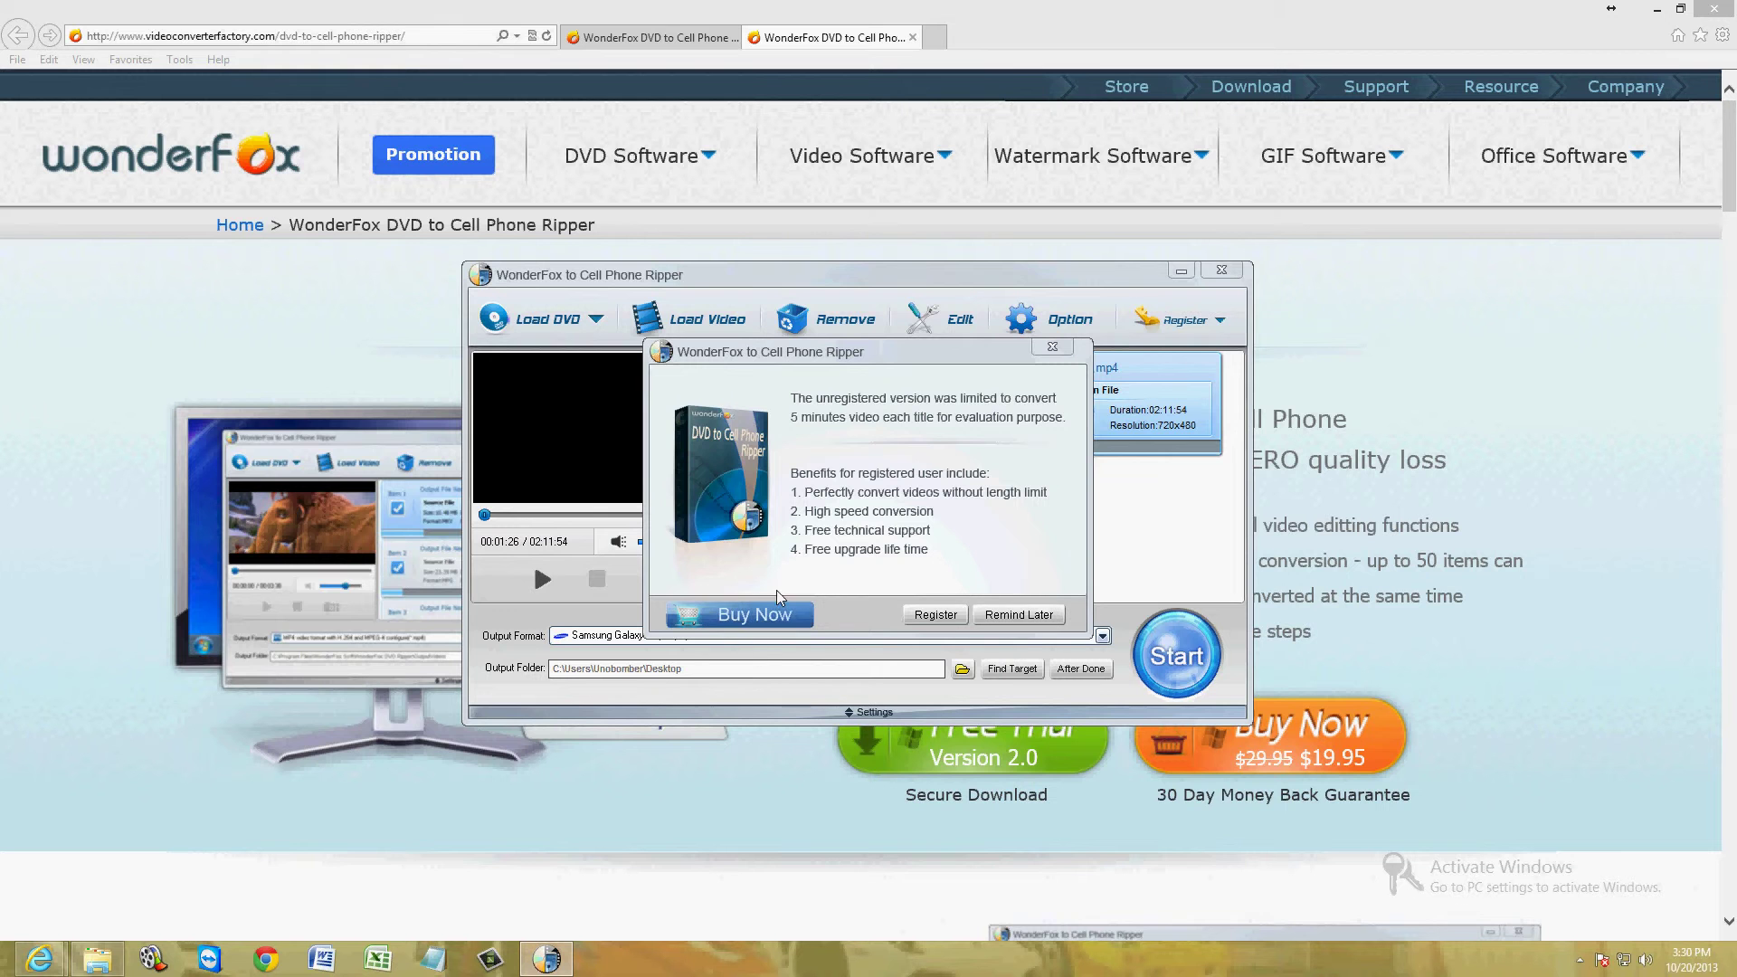
pyautogui.click(1018, 615)
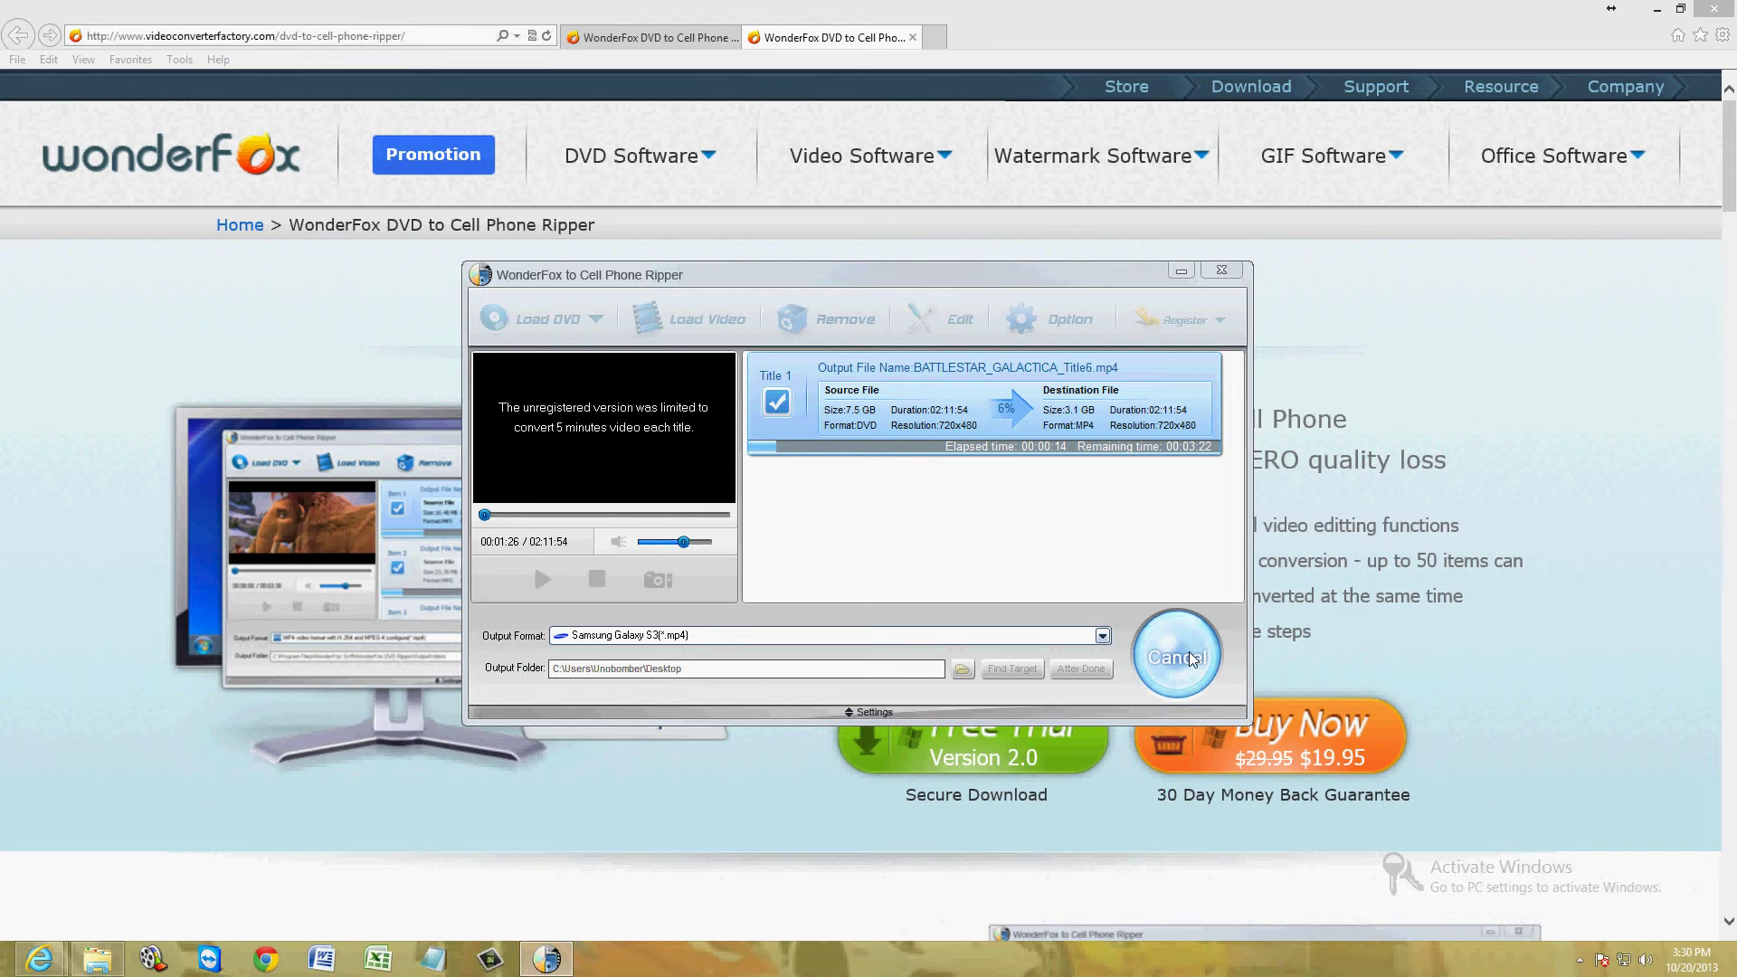
pyautogui.click(1189, 663)
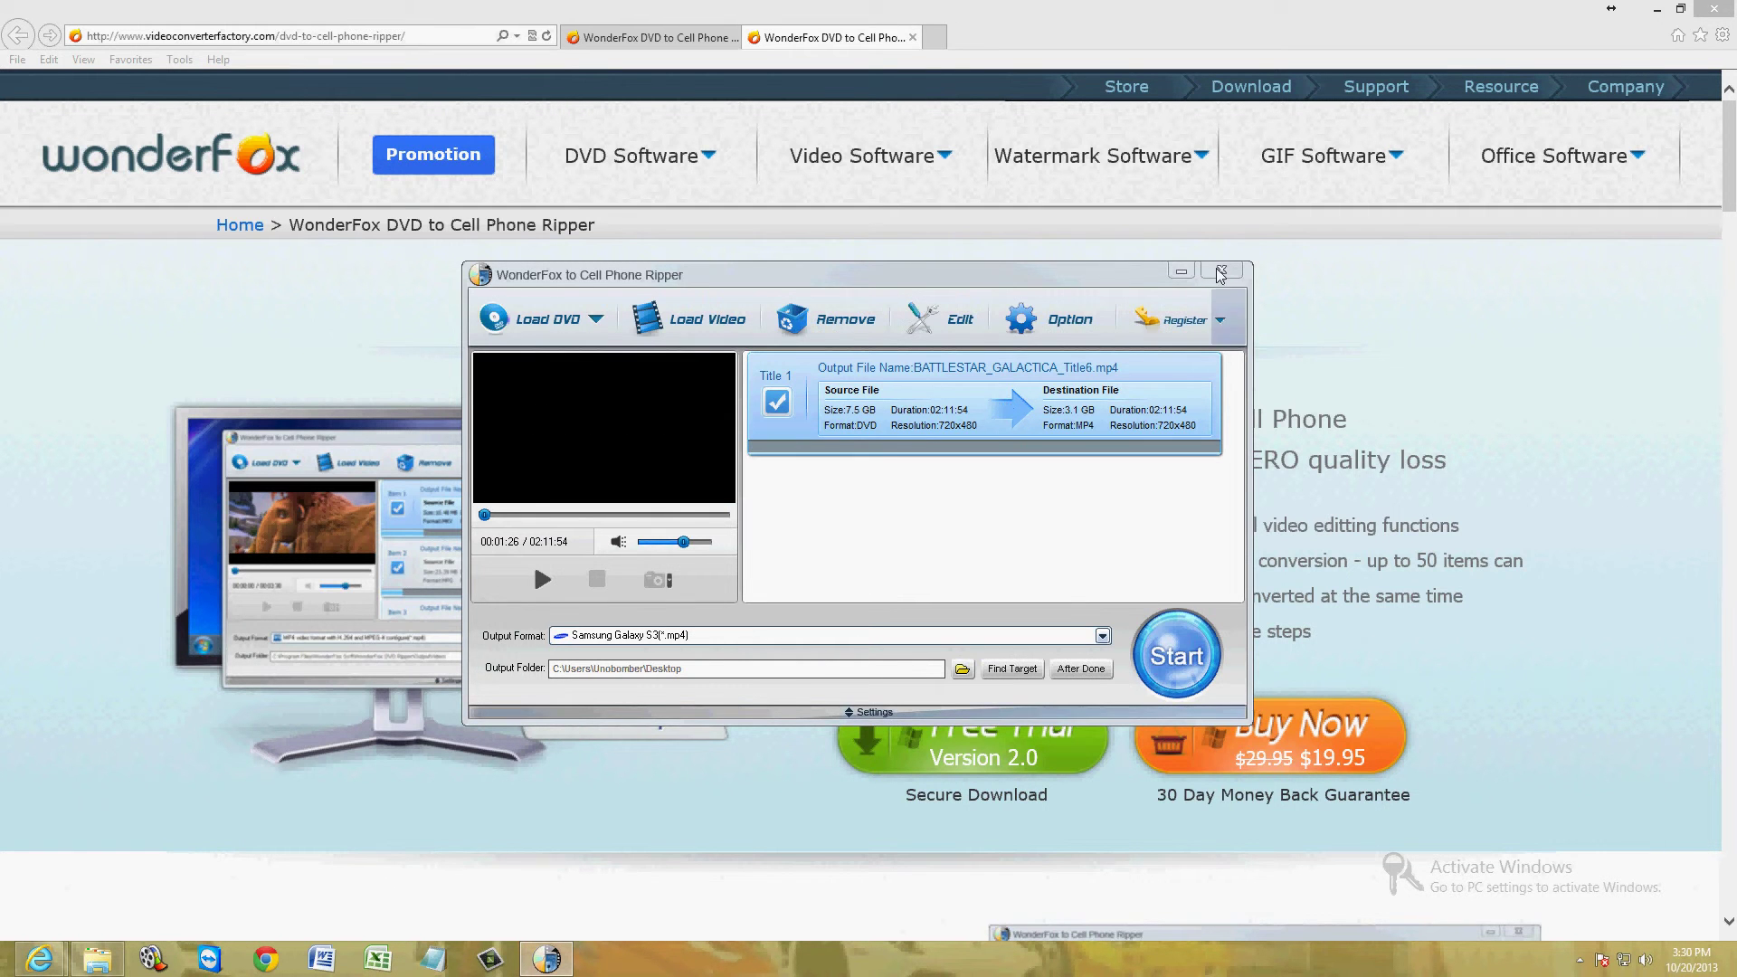
pyautogui.click(1657, 9)
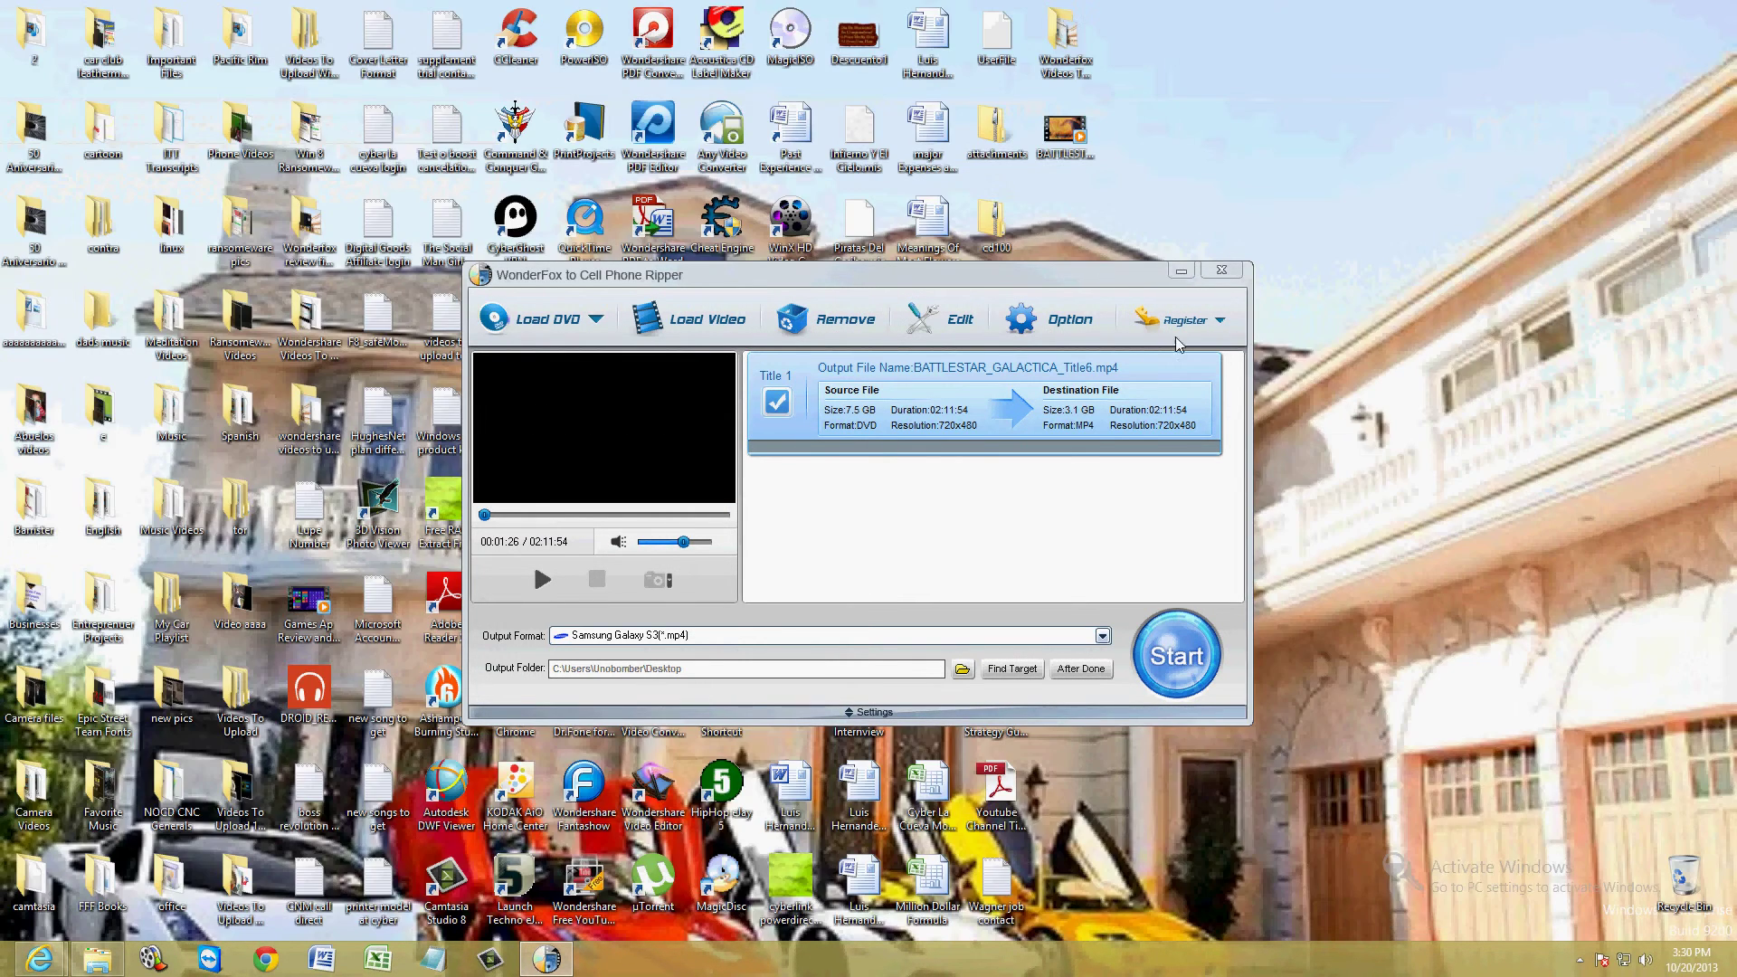
# Play BATTLESTAR_GALACTICA_Title6 from the desktop at full volume, jumping ahead to 00:16 and beyond
pyautogui.click(1181, 271)
pyautogui.doubleClick(1065, 134)
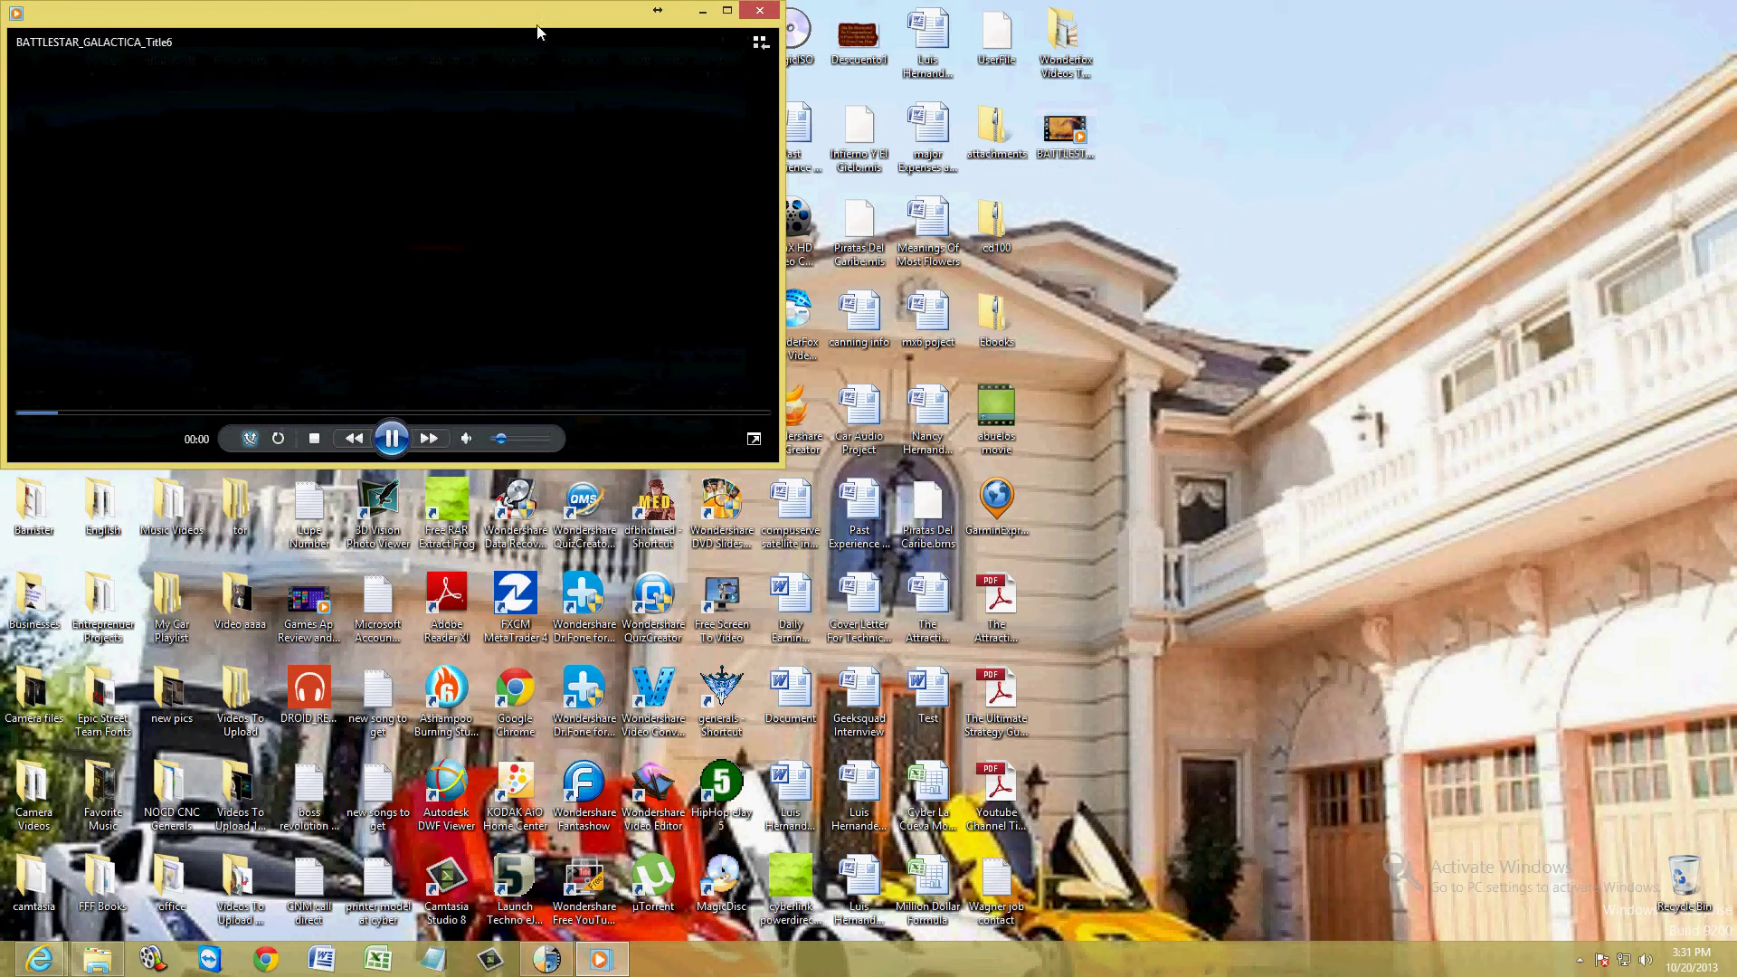
pyautogui.moveTo(537, 33); pyautogui.dragTo(886, 250)
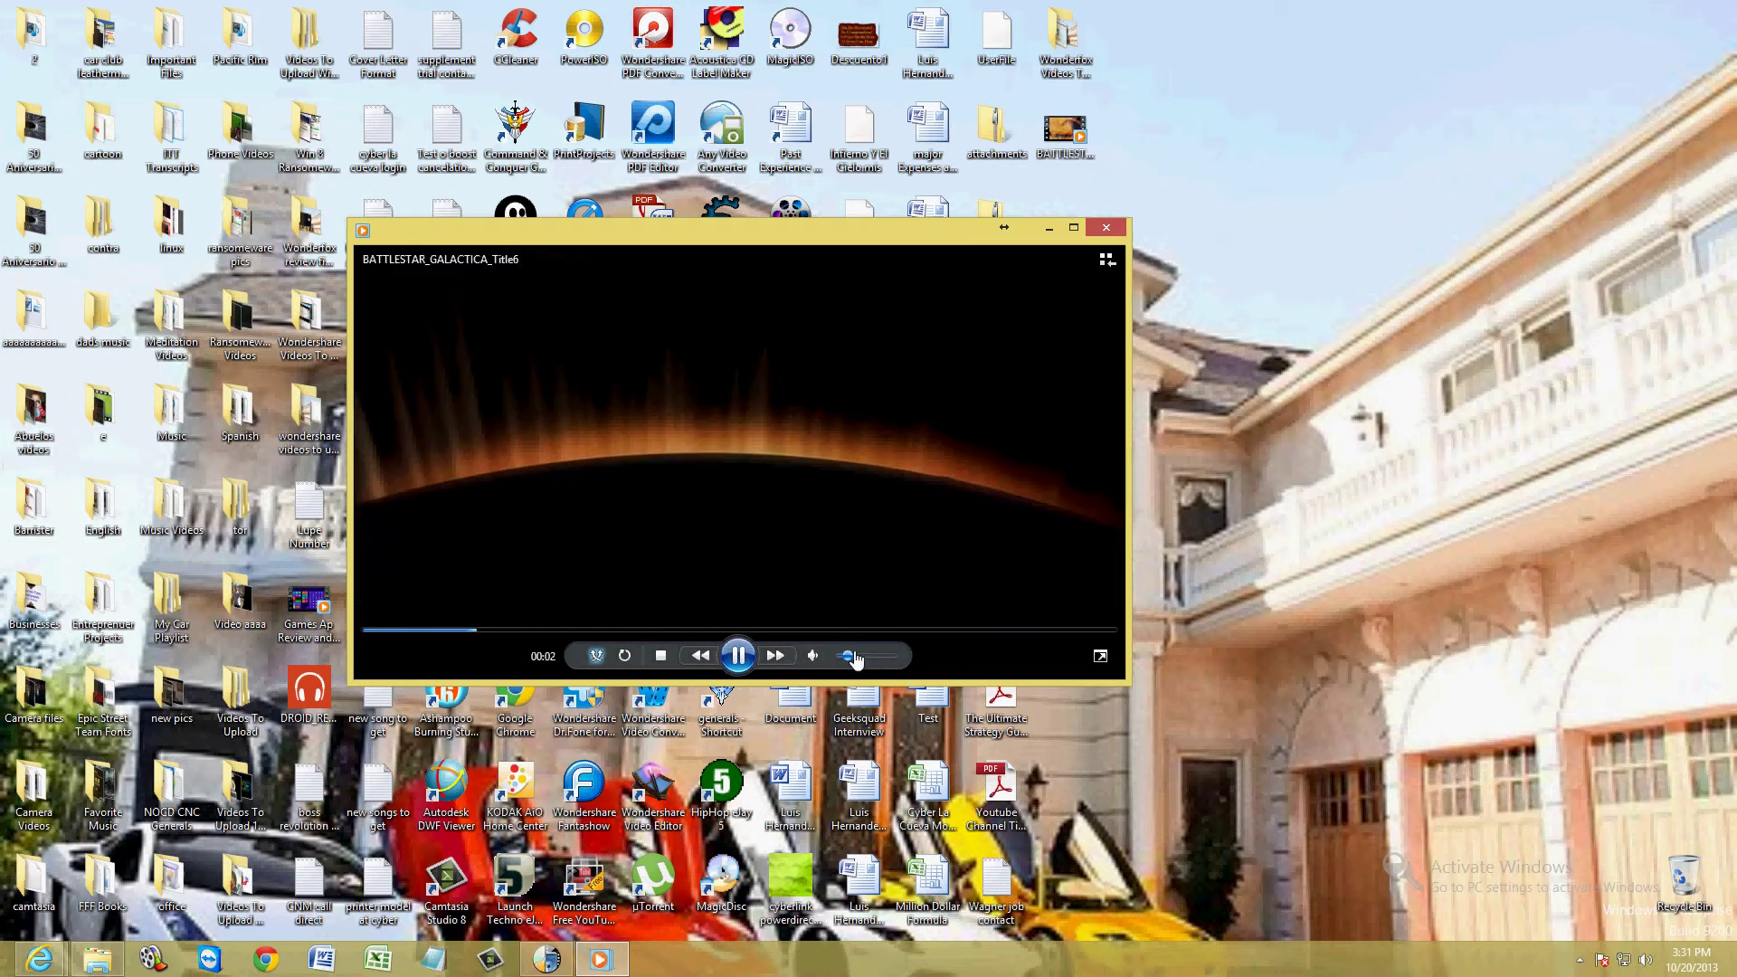
pyautogui.moveTo(856, 661); pyautogui.dragTo(896, 658)
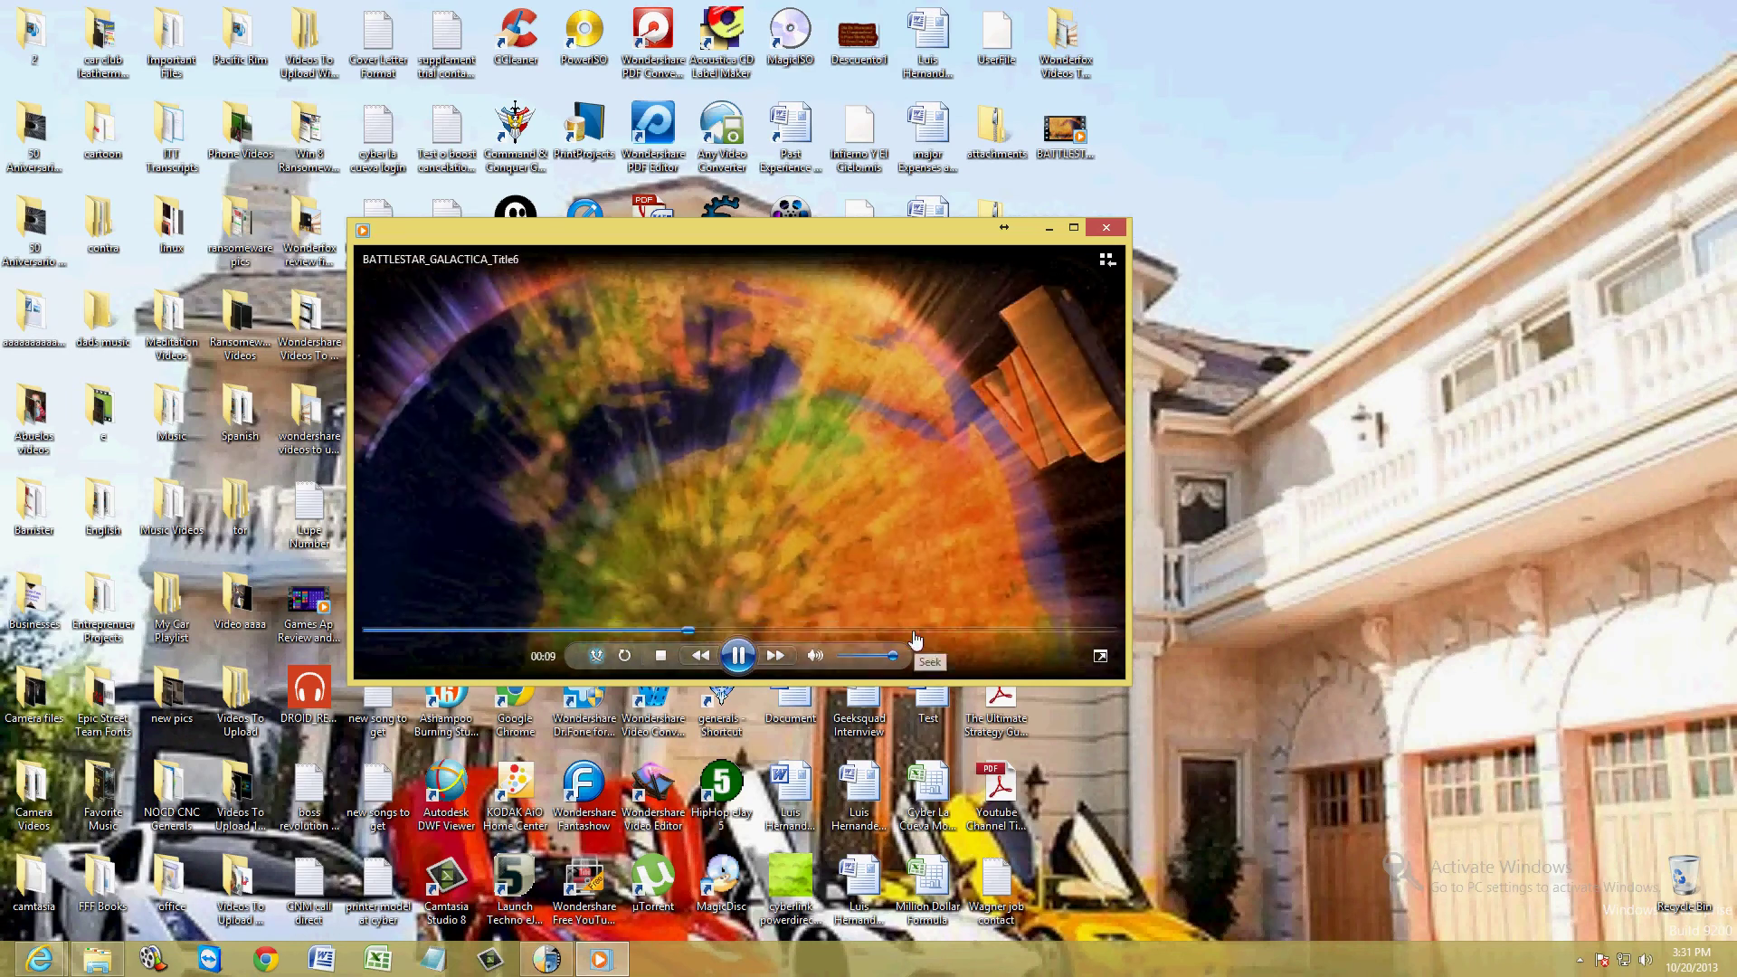
pyautogui.click(939, 630)
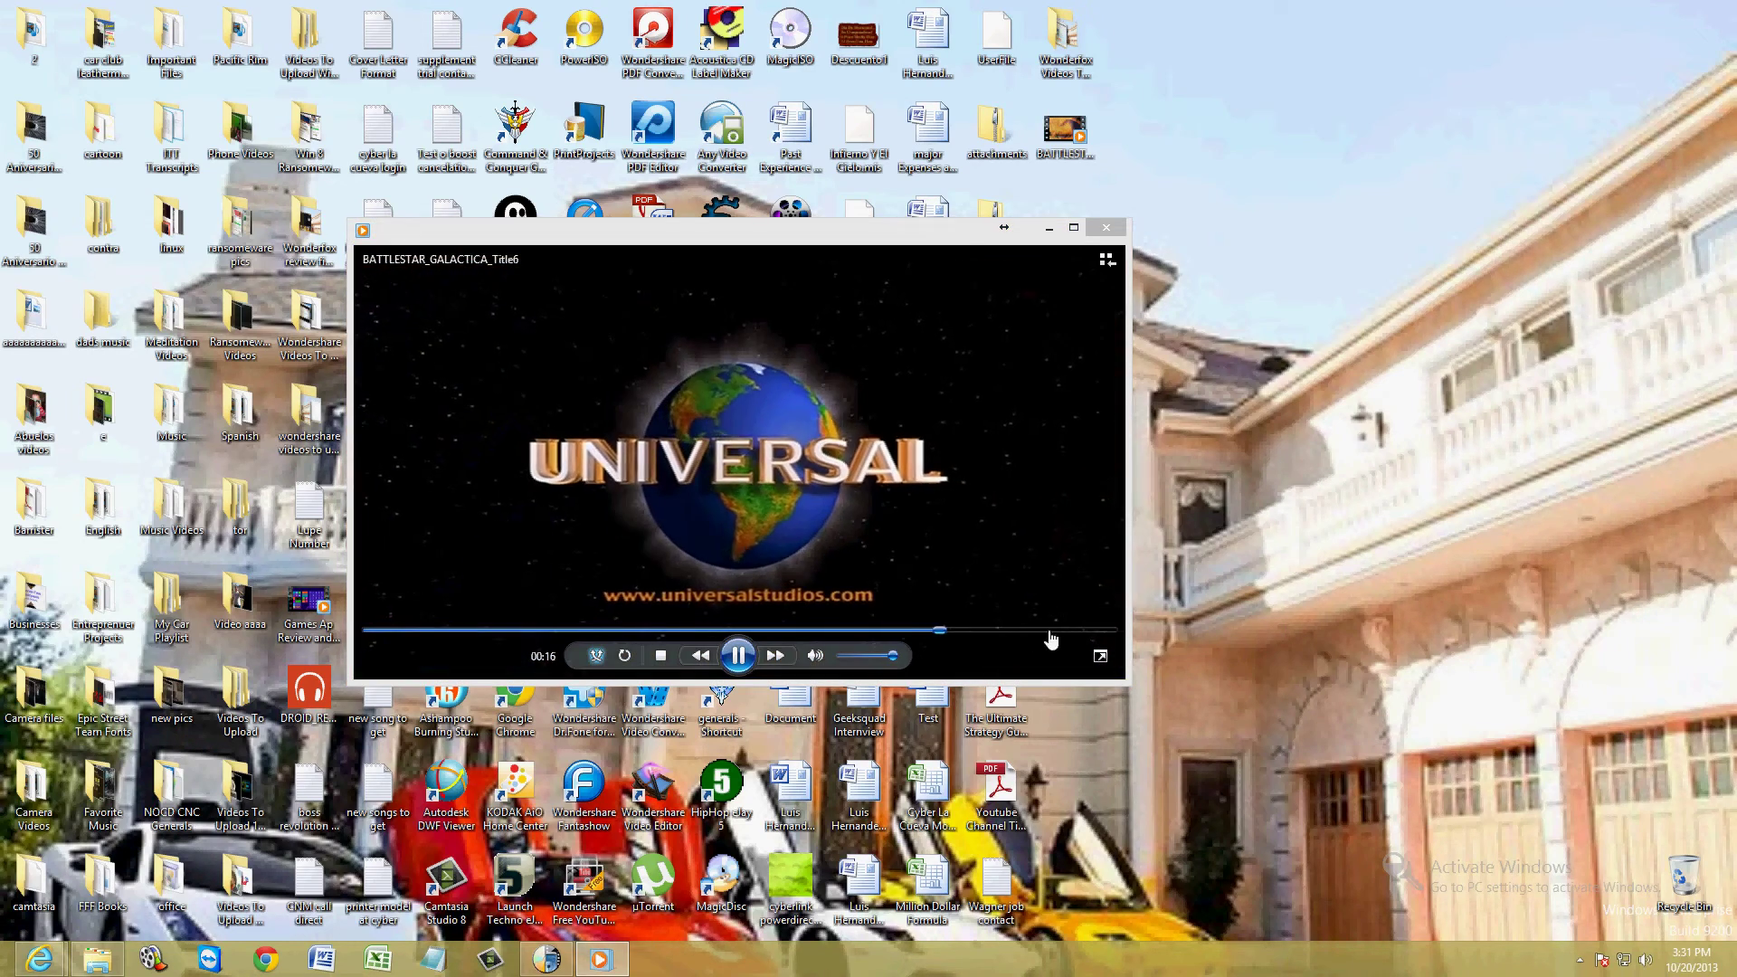
pyautogui.click(1052, 630)
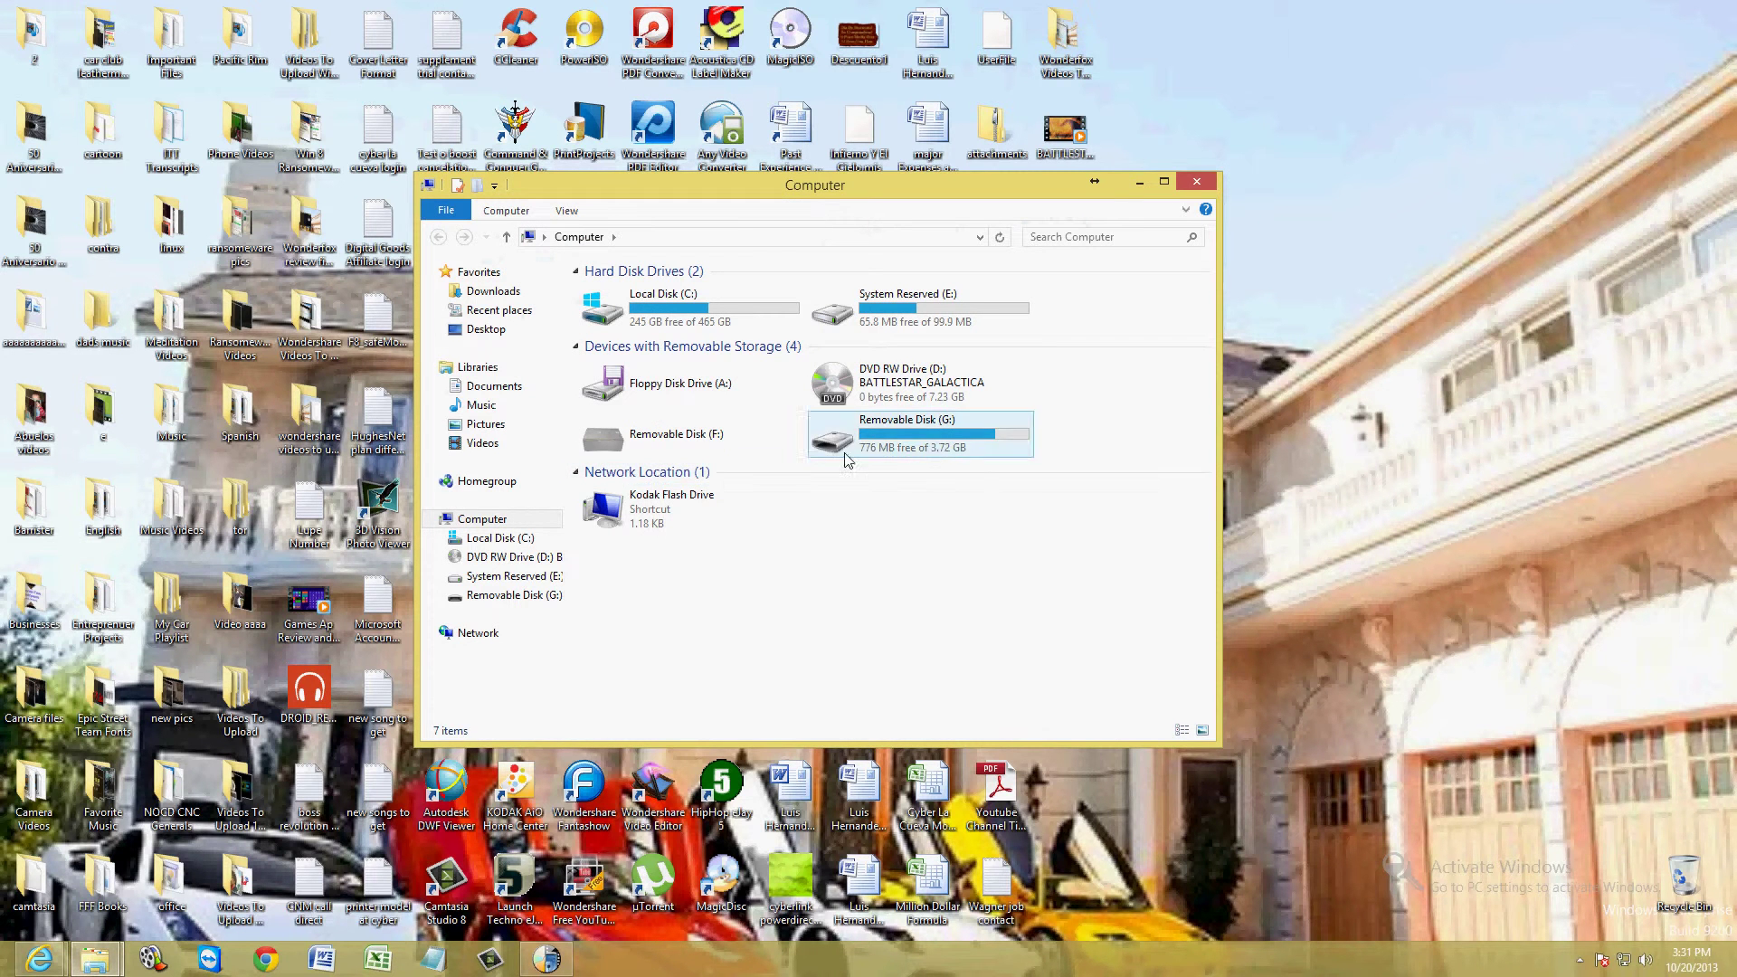
# View the music folders on Removable Disk (G:), then return to the Computer drive list
pyautogui.doubleClick(907, 437)
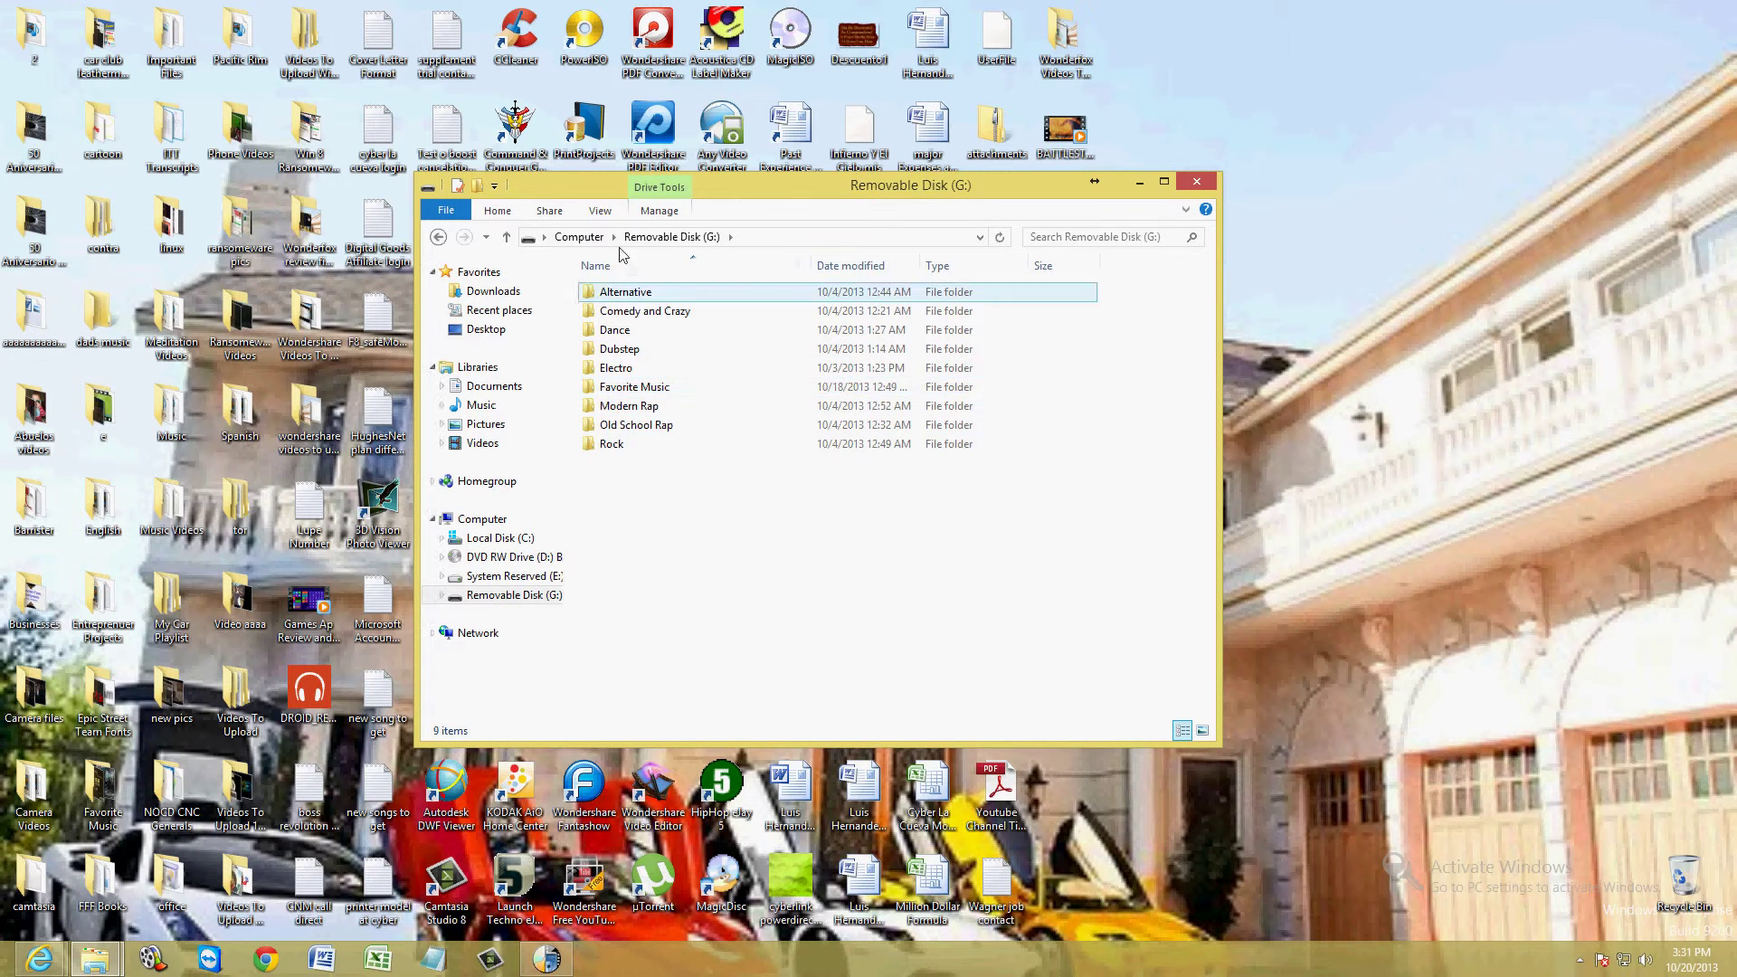
pyautogui.click(437, 238)
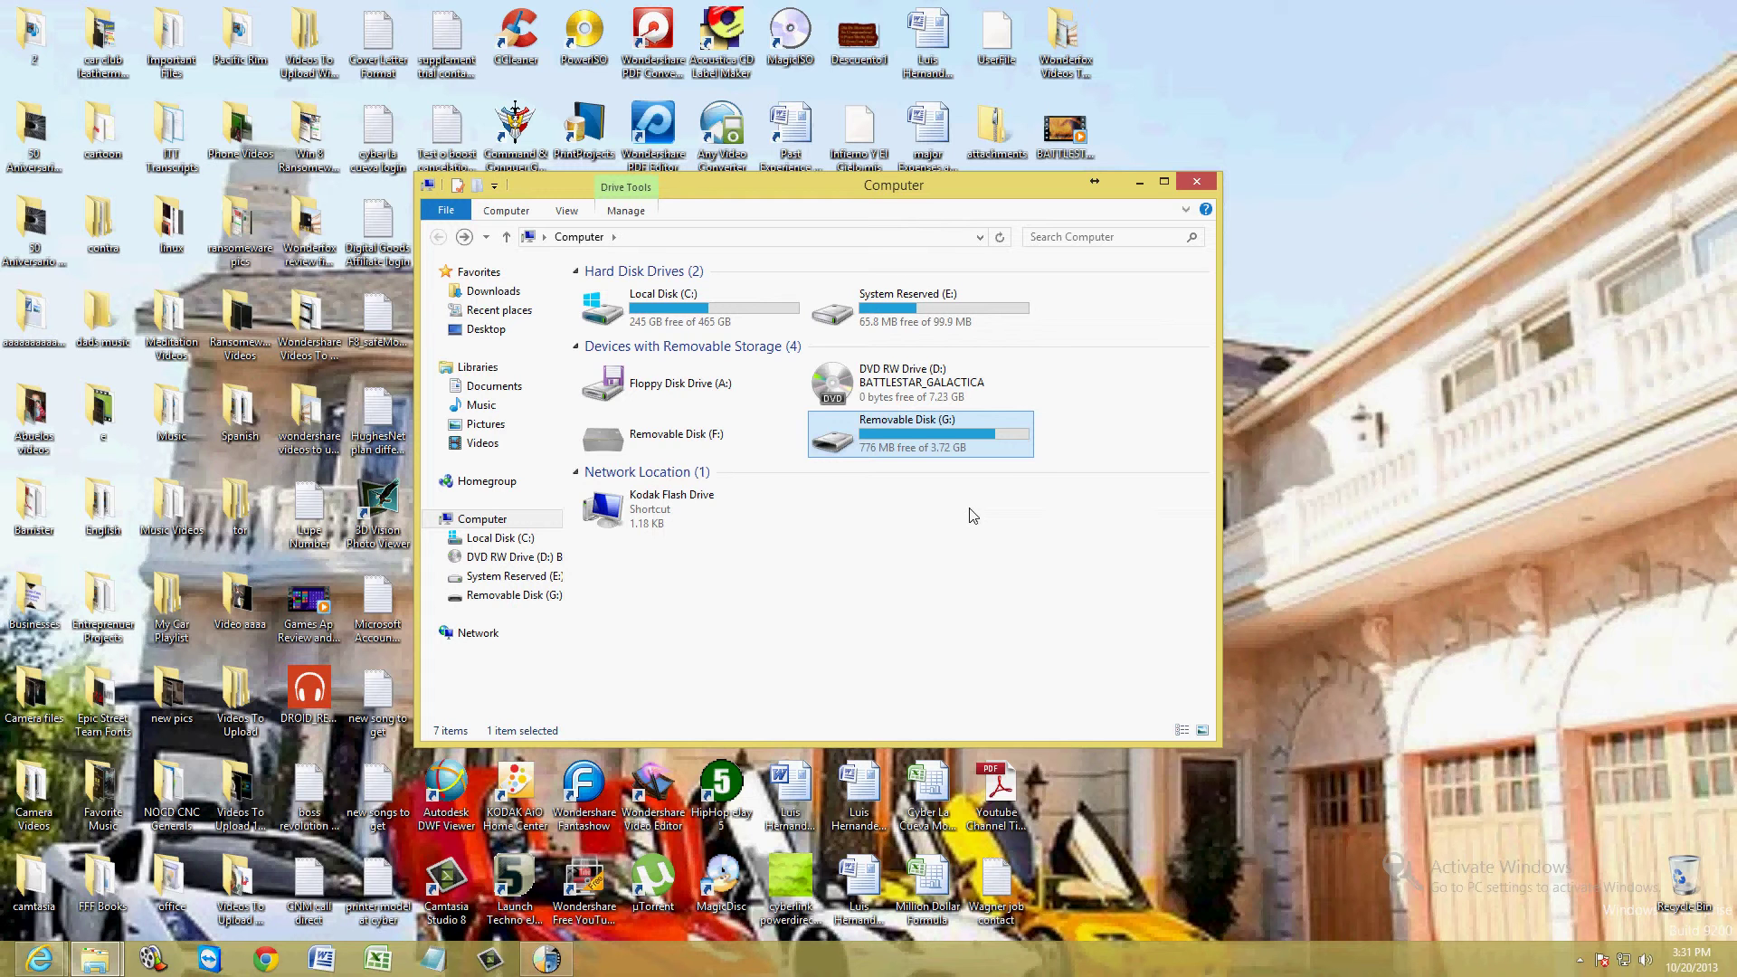
pyautogui.click(973, 516)
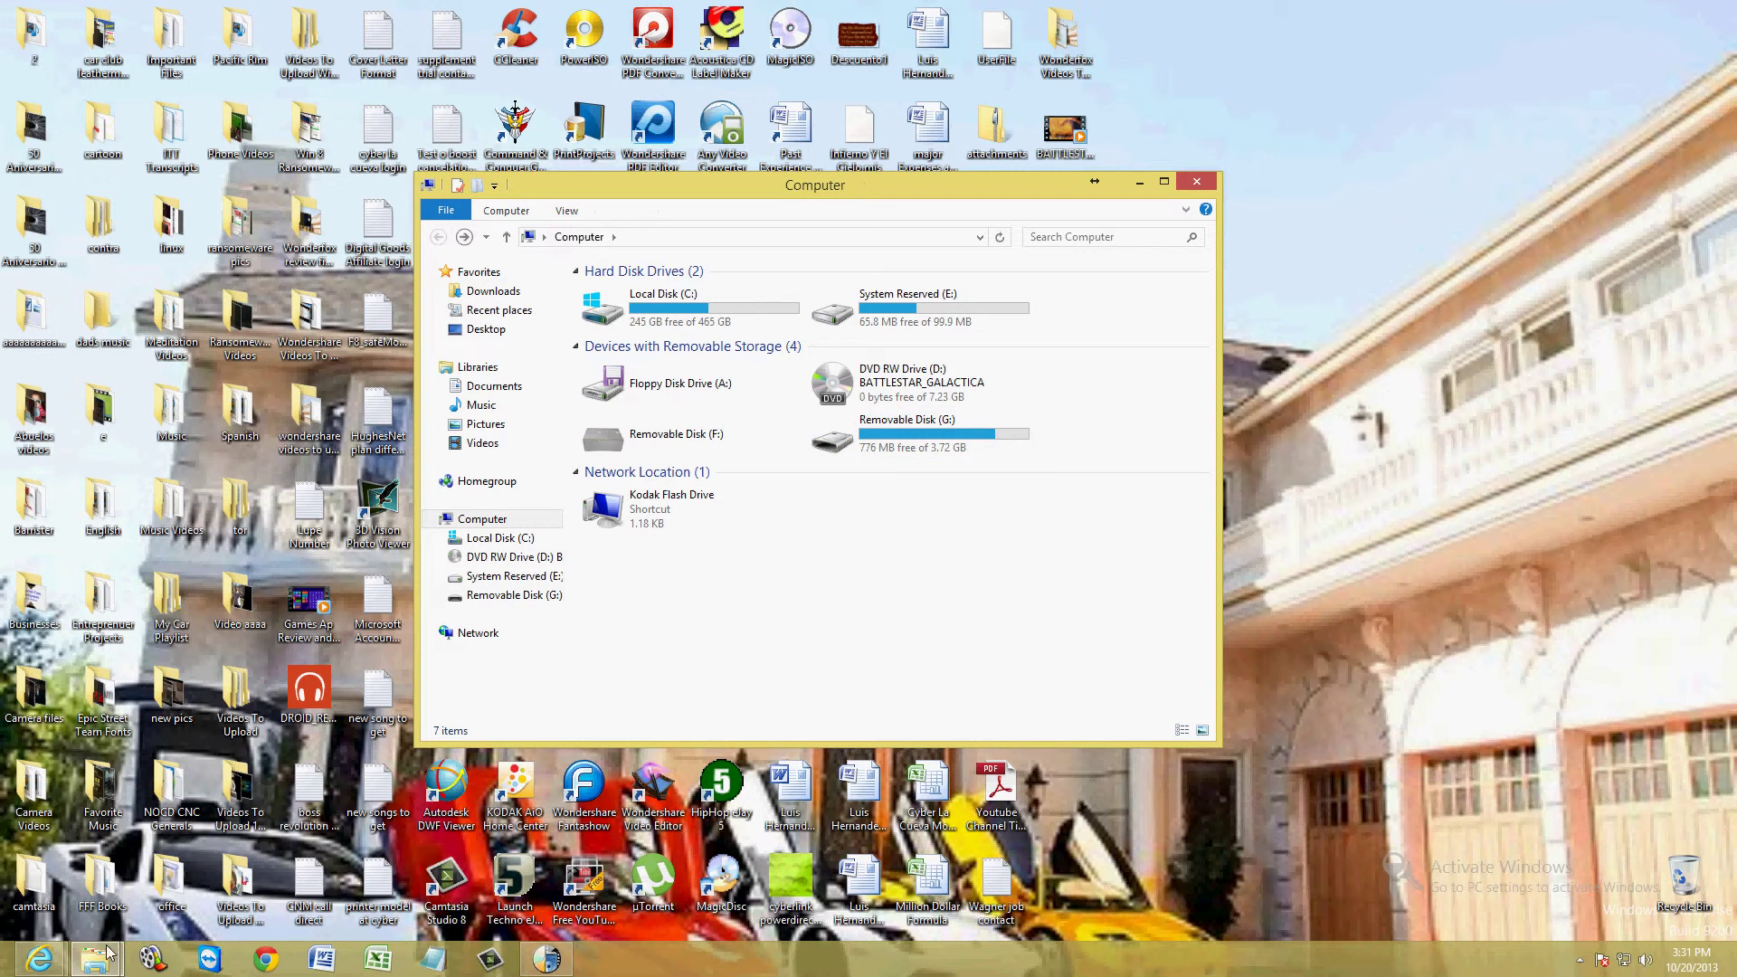
pyautogui.moveTo(152, 959)
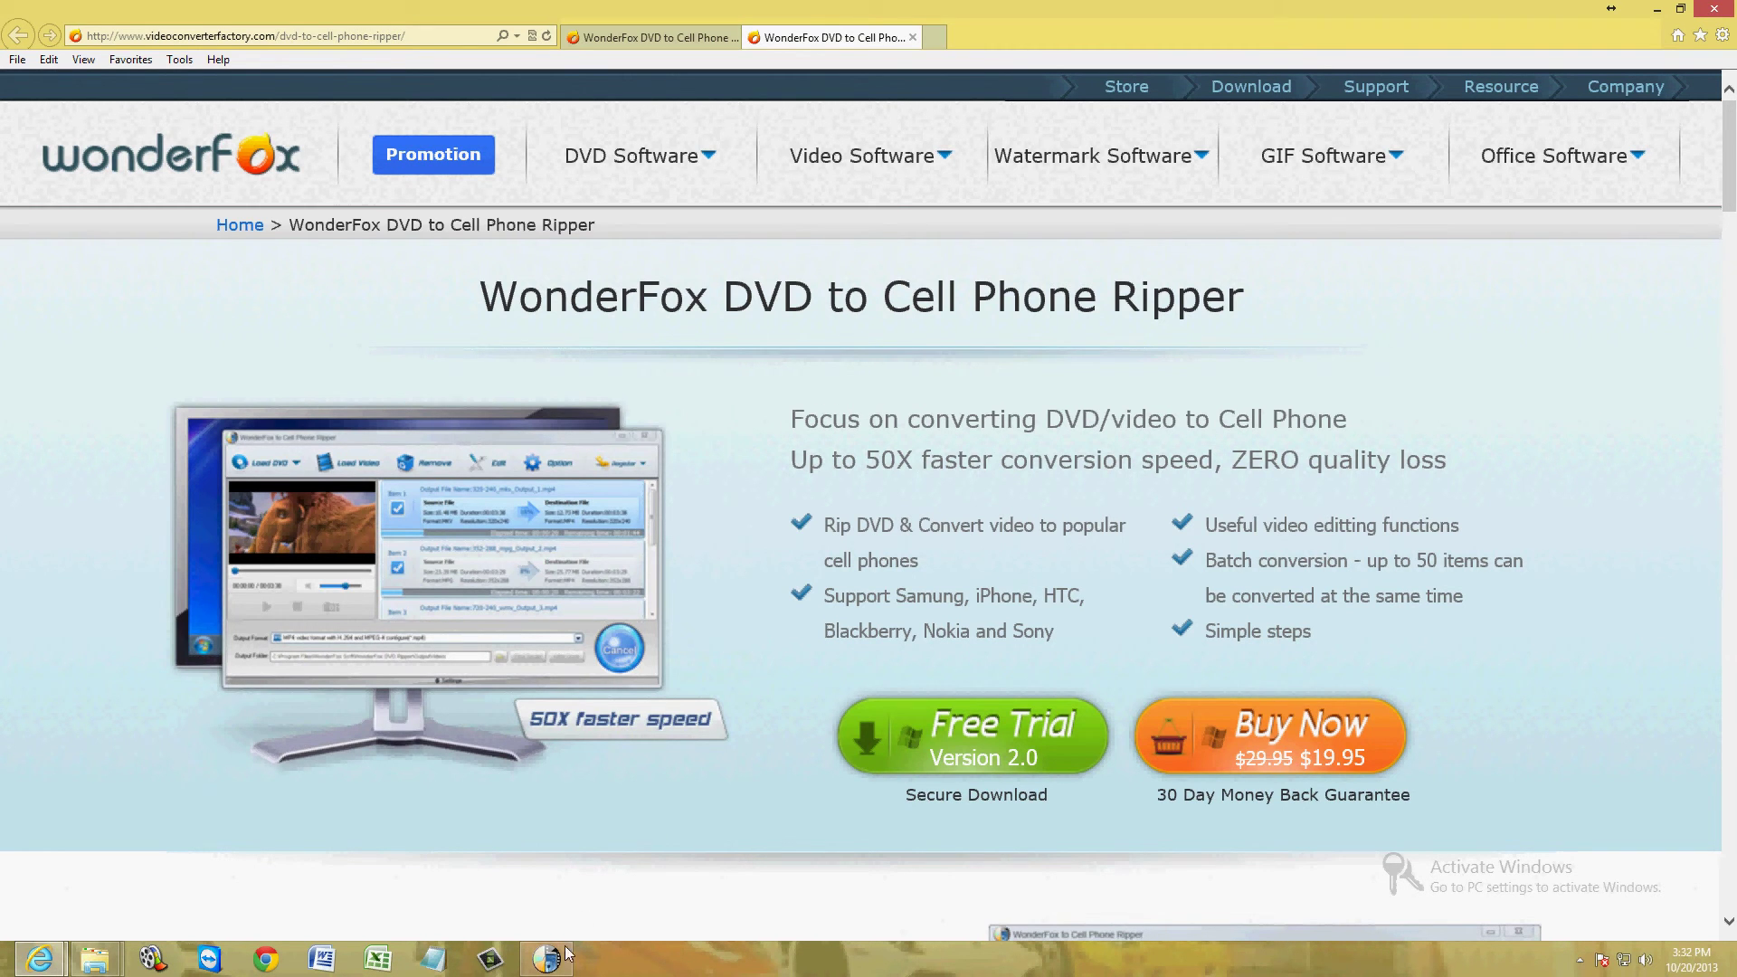
# Reposition the ripper window and show the Samsung Galaxy S III and Galaxy Note output profiles
pyautogui.moveTo(870, 286); pyautogui.dragTo(934, 267)
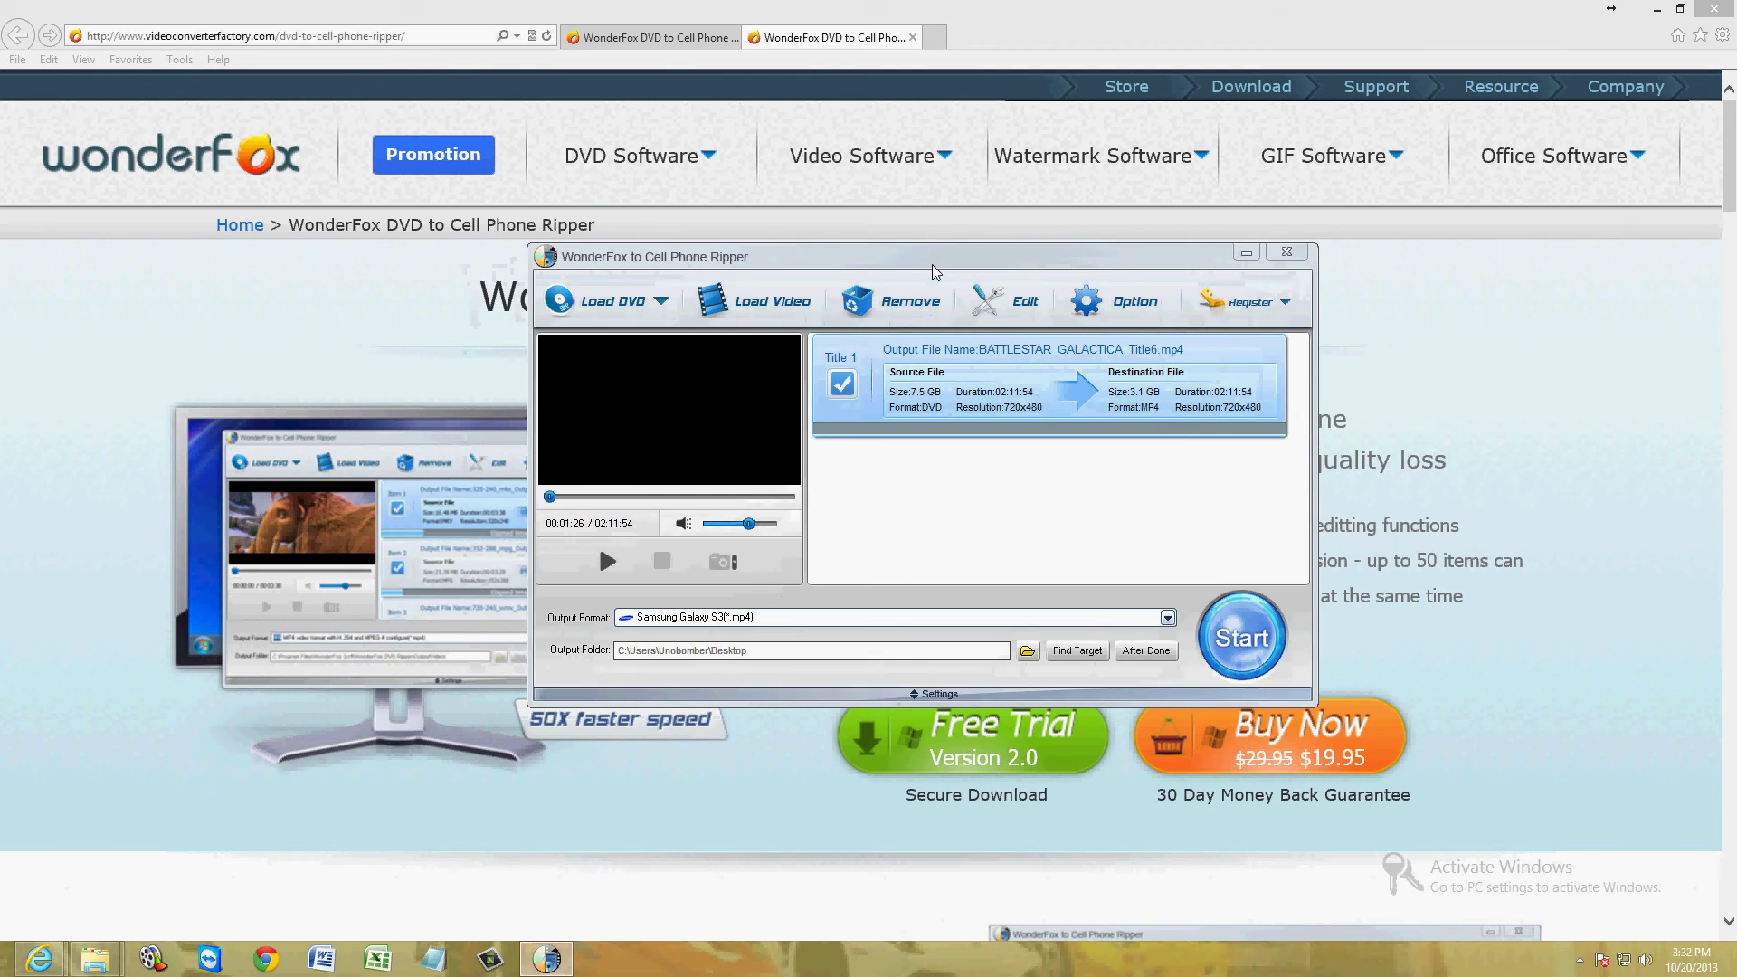
pyautogui.click(887, 616)
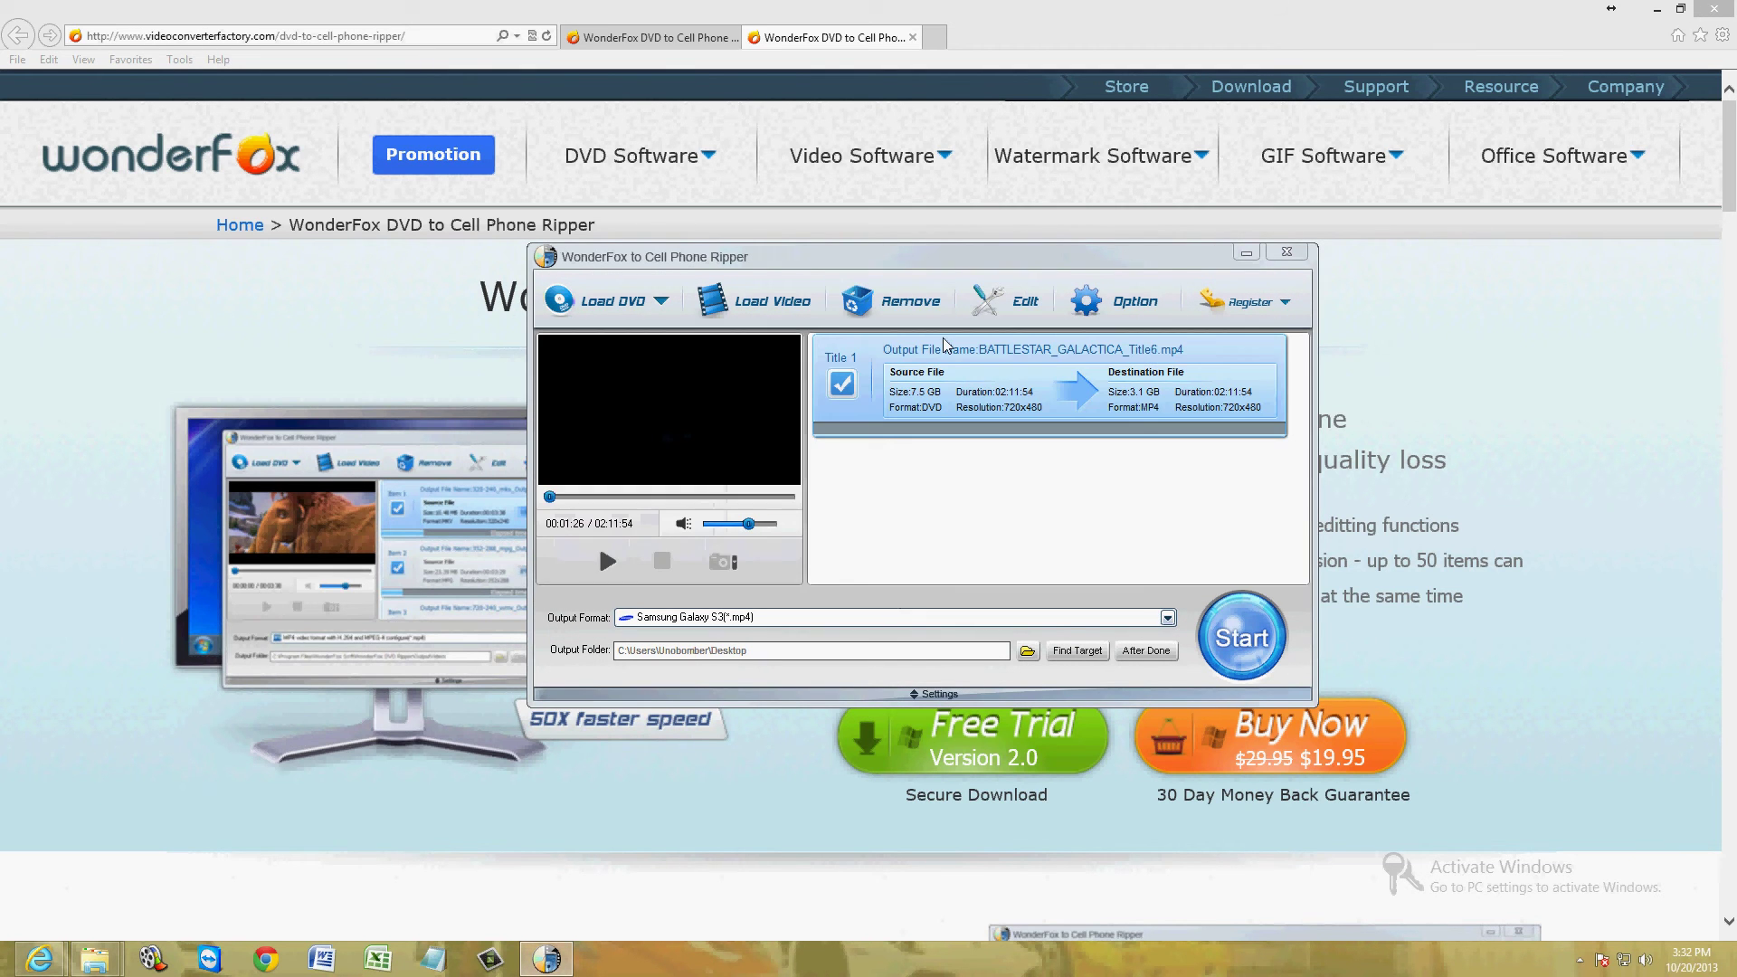
pyautogui.click(861, 619)
pyautogui.click(832, 620)
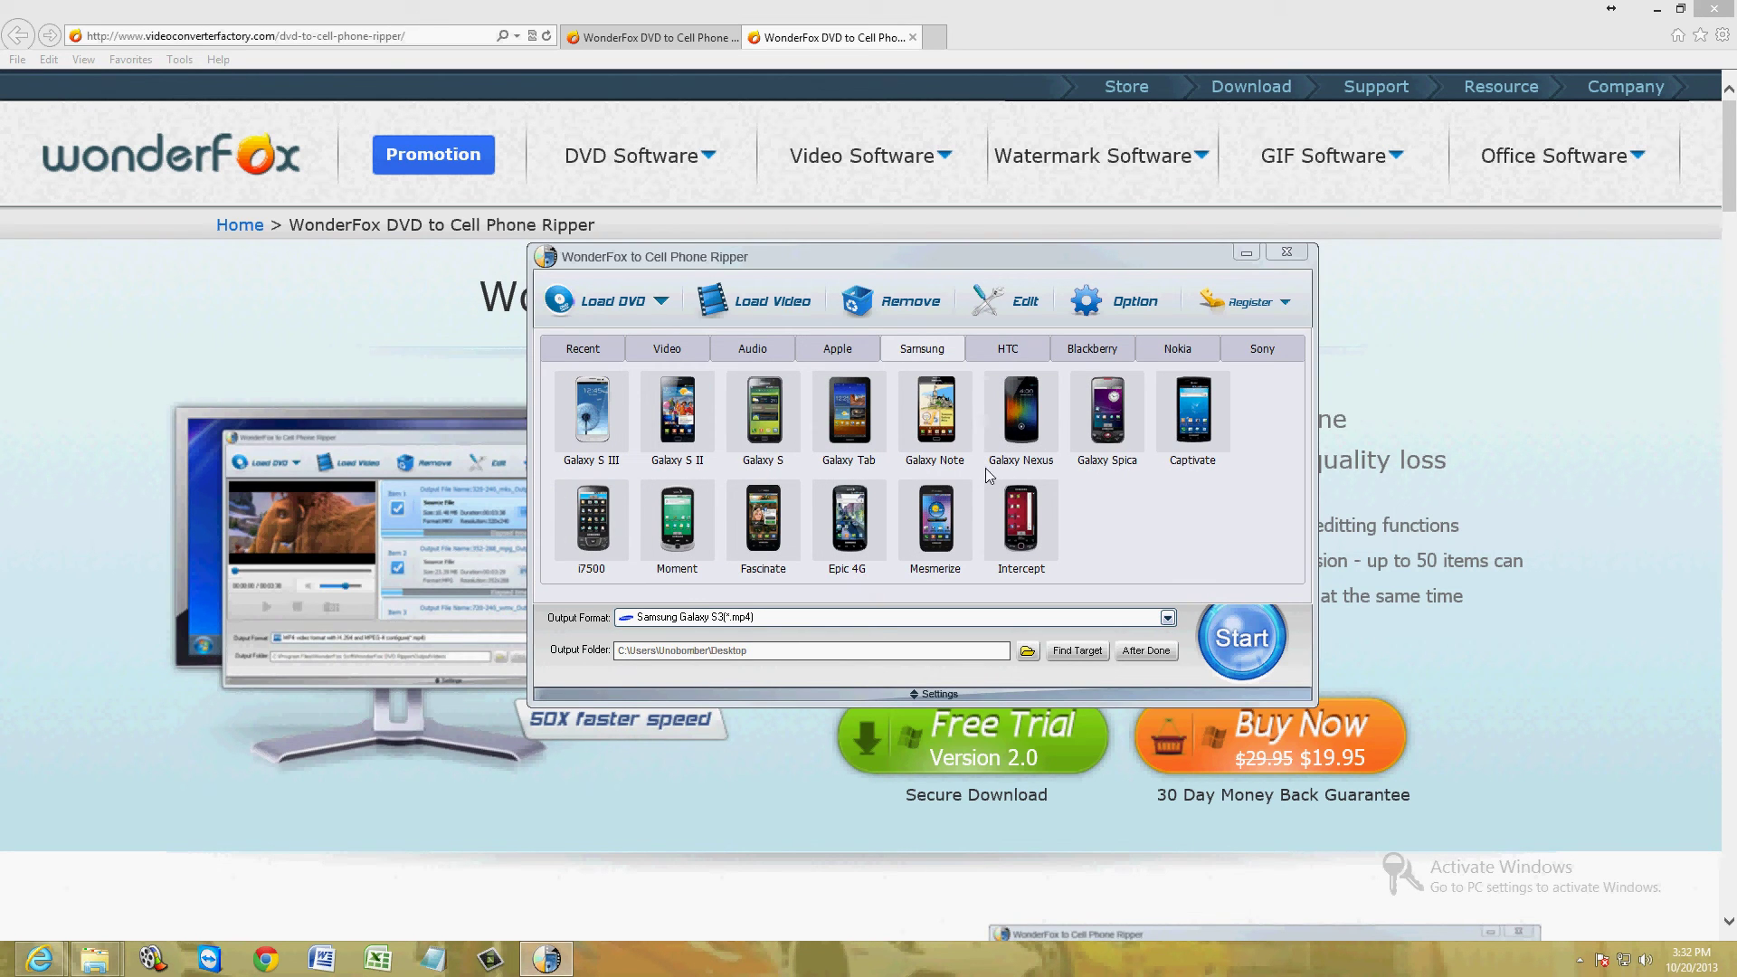